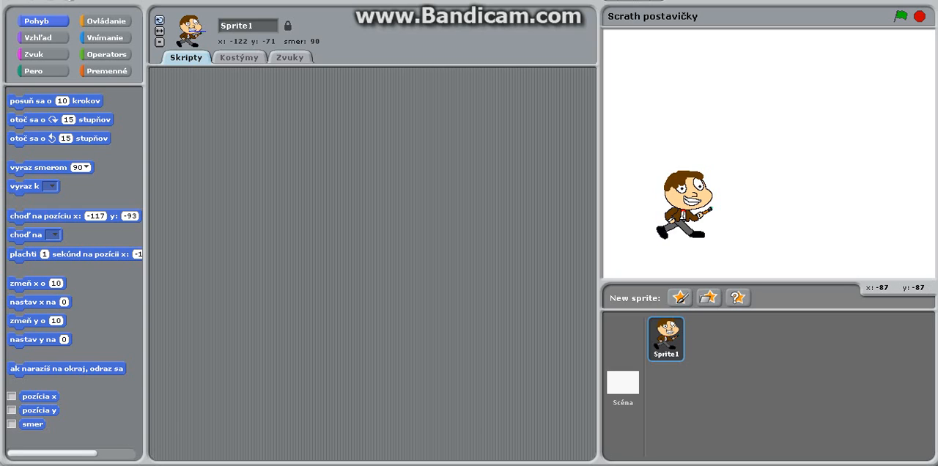
# Duplicate the kostým1 costume and open the copy, kostým2, for editing.
pyautogui.click(223, 58)
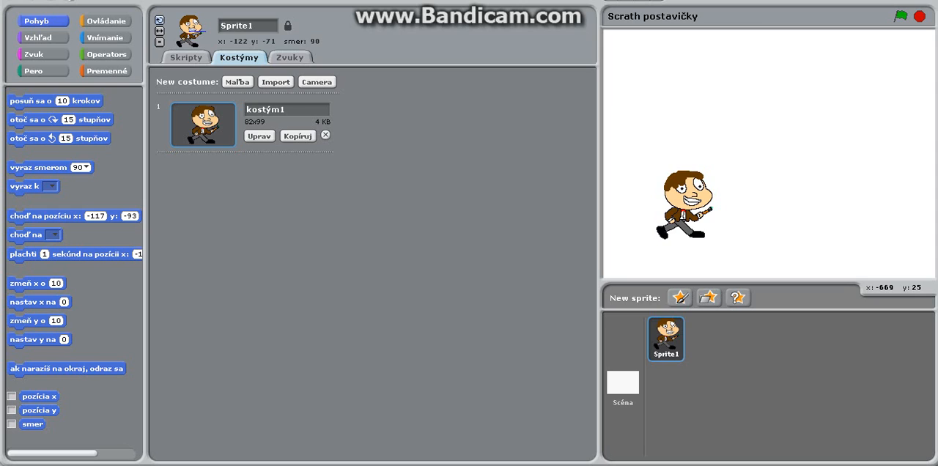
pyautogui.click(298, 136)
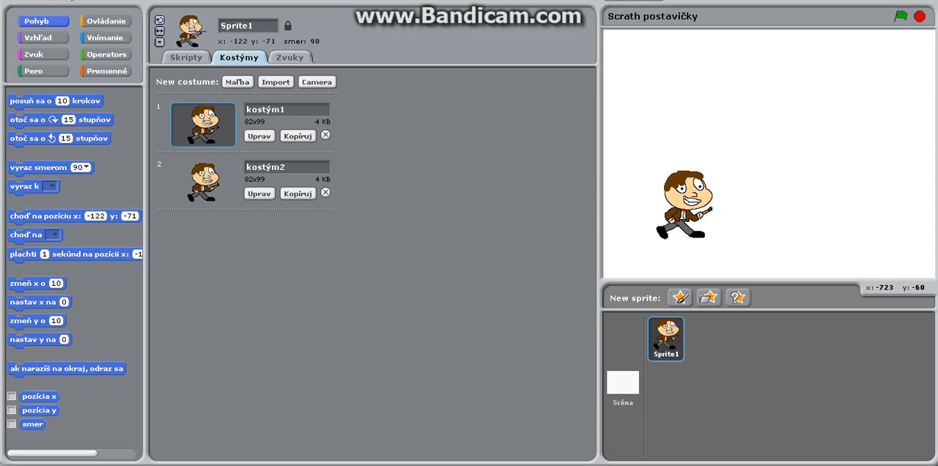
pyautogui.click(258, 193)
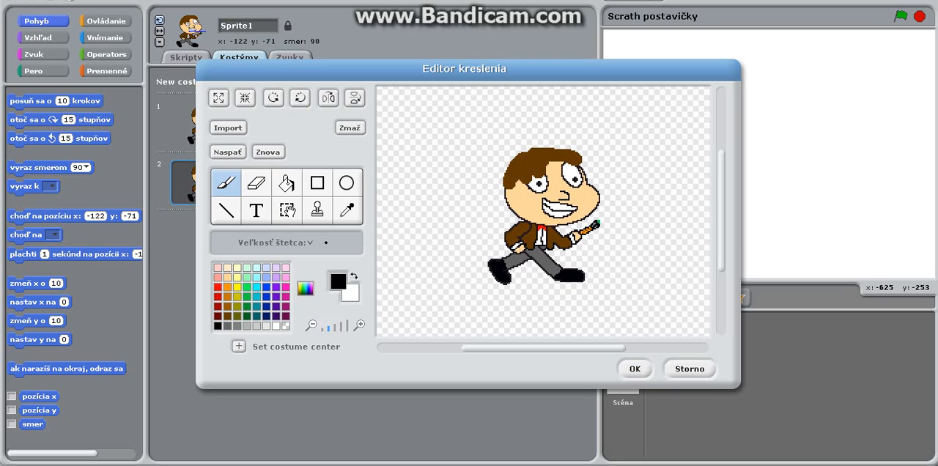
# Erase the paintbrush from the character's hand by painting over it with the transparent colour.
pyautogui.click(337, 327)
pyautogui.scroll(-2, 542, 212)
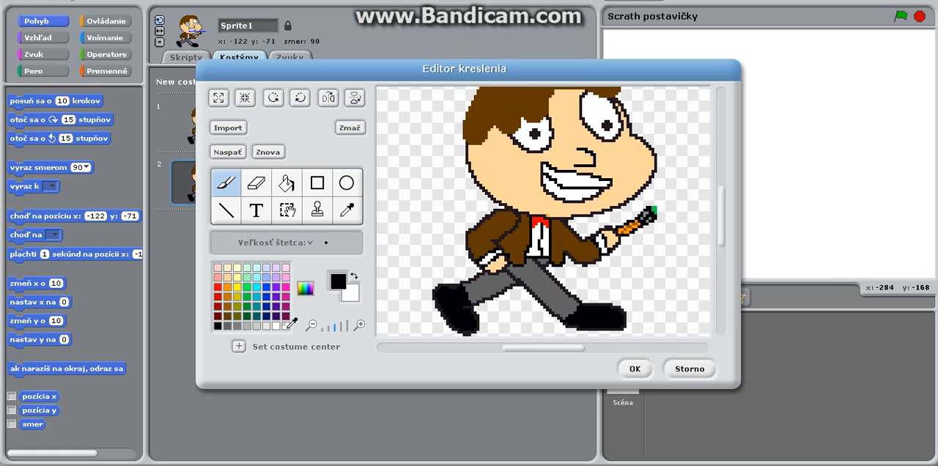
pyautogui.click(286, 326)
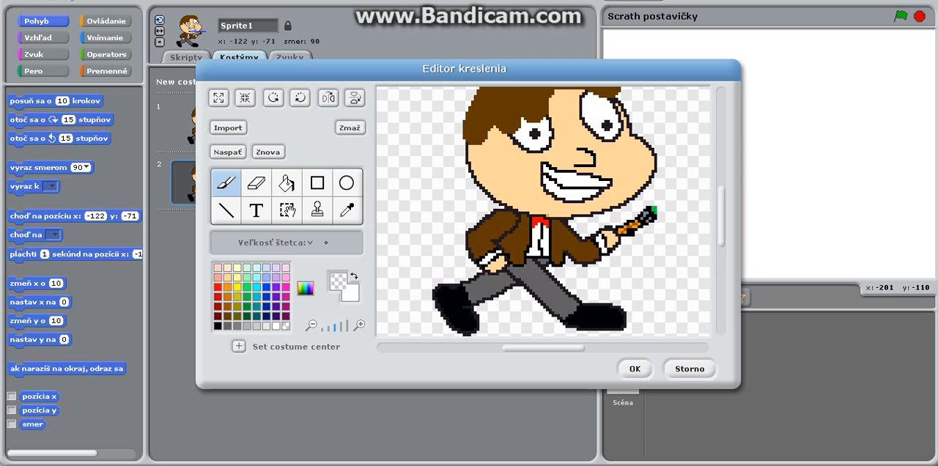
pyautogui.moveTo(622, 232)
pyautogui.mouseDown()
pyautogui.moveTo(658, 216)
pyautogui.moveTo(643, 207)
pyautogui.mouseUp()
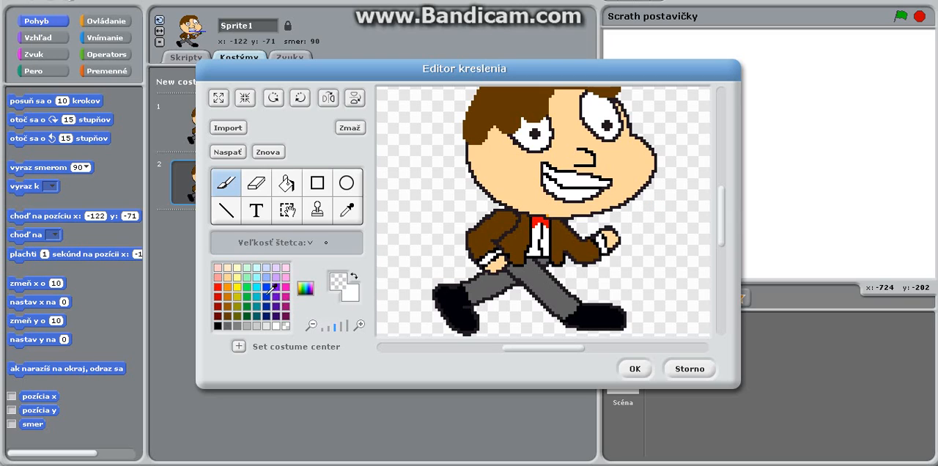
# Fill the jacket and both trouser legs with blue, and brush over the shirt front and bow tie in the same blue.
pyautogui.click(268, 284)
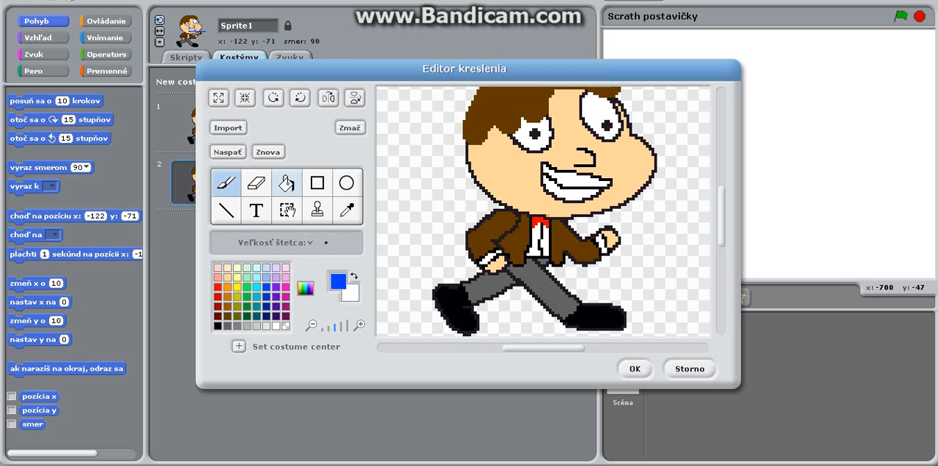
pyautogui.click(286, 183)
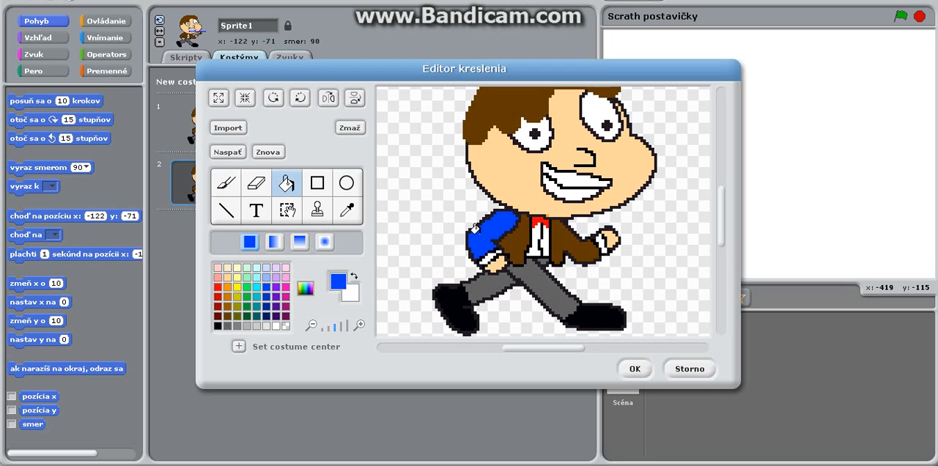
pyautogui.click(515, 243)
pyautogui.click(555, 235)
pyautogui.click(534, 283)
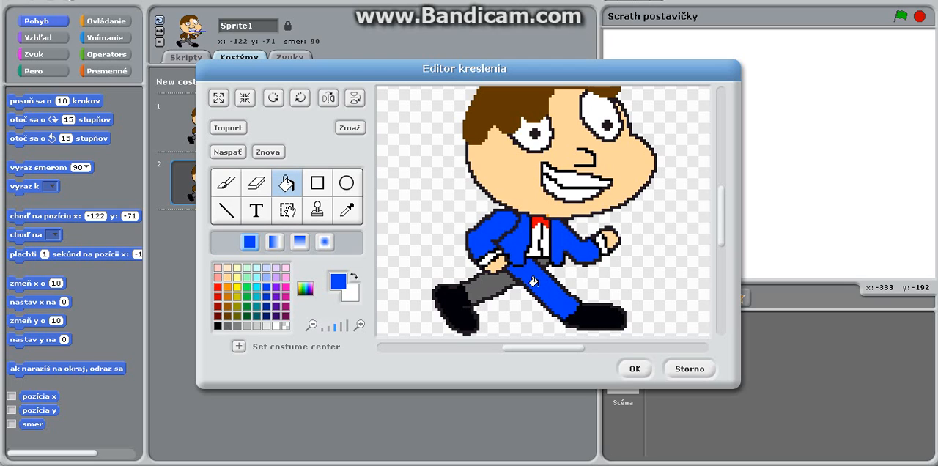
pyautogui.click(487, 284)
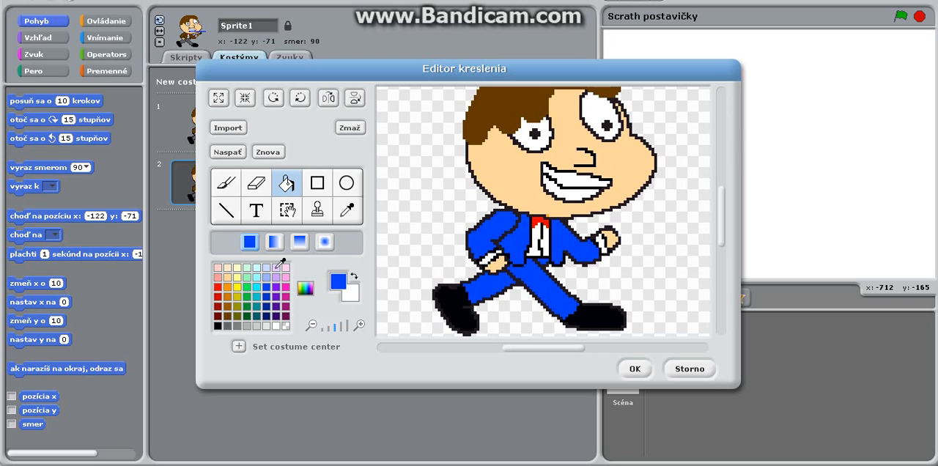
pyautogui.click(226, 183)
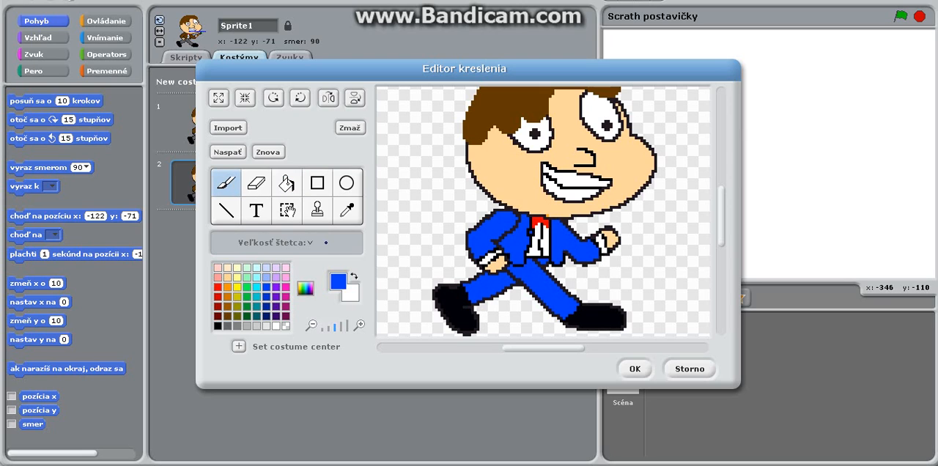
pyautogui.moveTo(525, 243)
pyautogui.mouseDown()
pyautogui.moveTo(542, 252)
pyautogui.moveTo(551, 242)
pyautogui.moveTo(533, 222)
pyautogui.moveTo(549, 233)
pyautogui.moveTo(547, 224)
pyautogui.mouseUp()
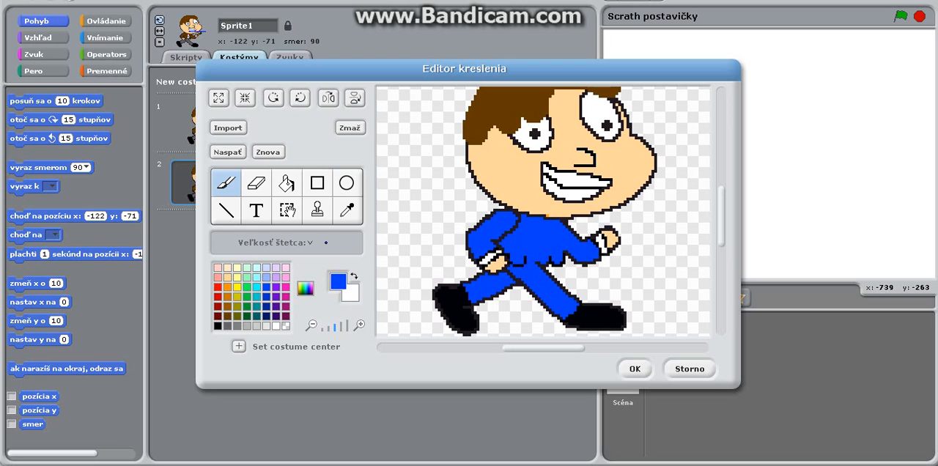
# Draw thin black lines on the blue torso for the jacket's collar and front opening, using a smaller brush.
pyautogui.click(220, 323)
pyautogui.click(310, 243)
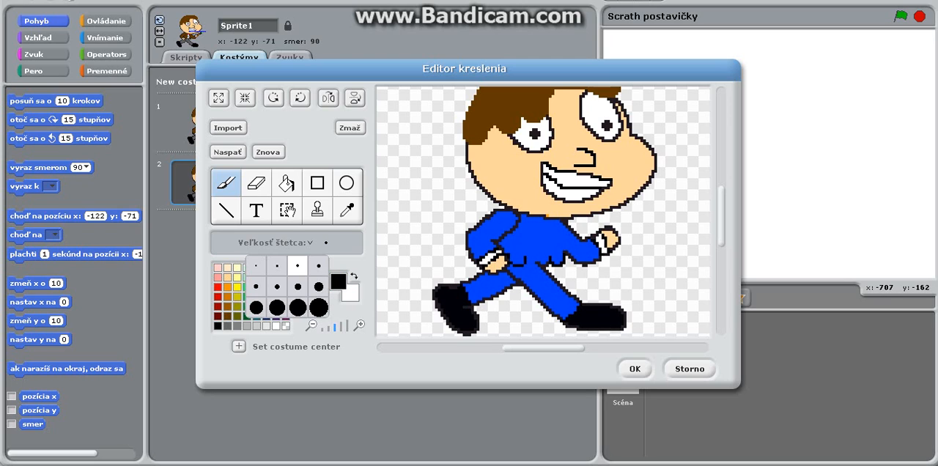
pyautogui.click(298, 265)
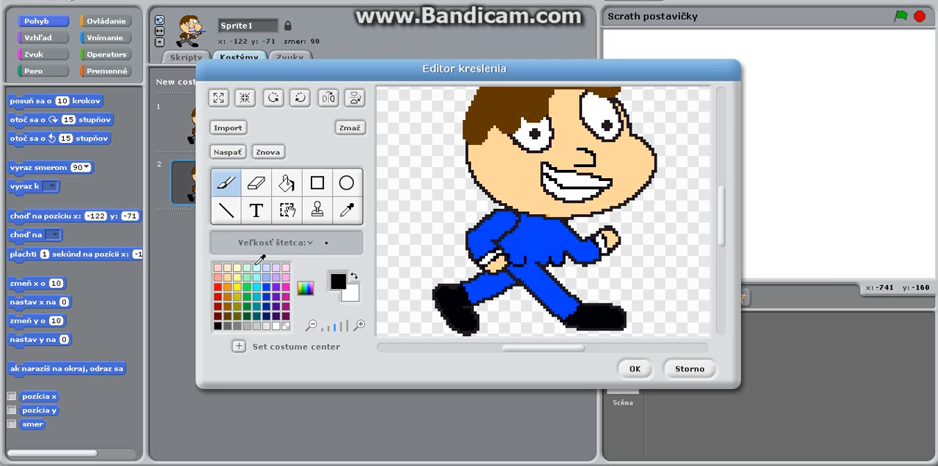
pyautogui.click(310, 243)
pyautogui.click(256, 266)
pyautogui.moveTo(541, 249); pyautogui.dragTo(547, 255)
pyautogui.moveTo(544, 238); pyautogui.dragTo(533, 218)
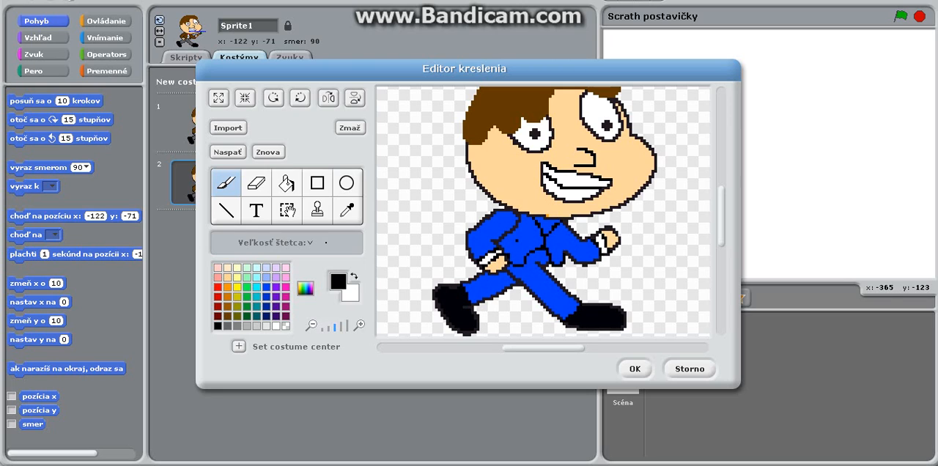
# Undo the stray strokes on the jacket front and draw a short black pocket line on its chest.
pyautogui.moveTo(518, 240)
pyautogui.mouseDown()
pyautogui.moveTo(527, 244)
pyautogui.moveTo(511, 256)
pyautogui.mouseUp()
pyautogui.click(227, 152)
pyautogui.click(227, 152)
pyautogui.moveTo(515, 240); pyautogui.dragTo(521, 242)
# Fill the collar opening below the chin with white.
pyautogui.click(280, 323)
pyautogui.click(287, 183)
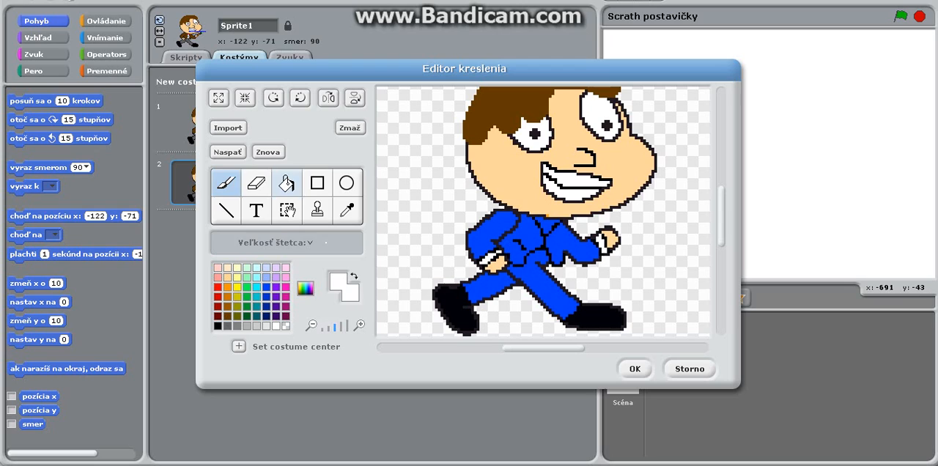
pyautogui.click(543, 220)
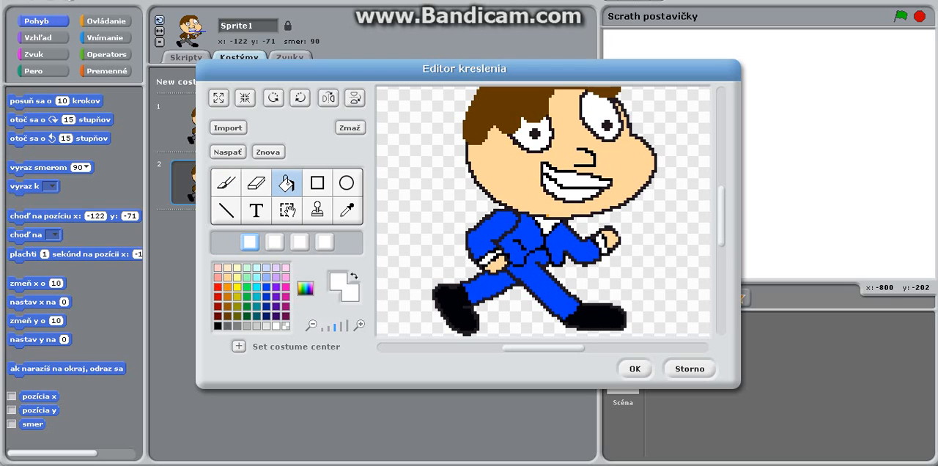
# Paint a narrow red tie in the white collar opening, undoing the last stroke.
pyautogui.click(219, 285)
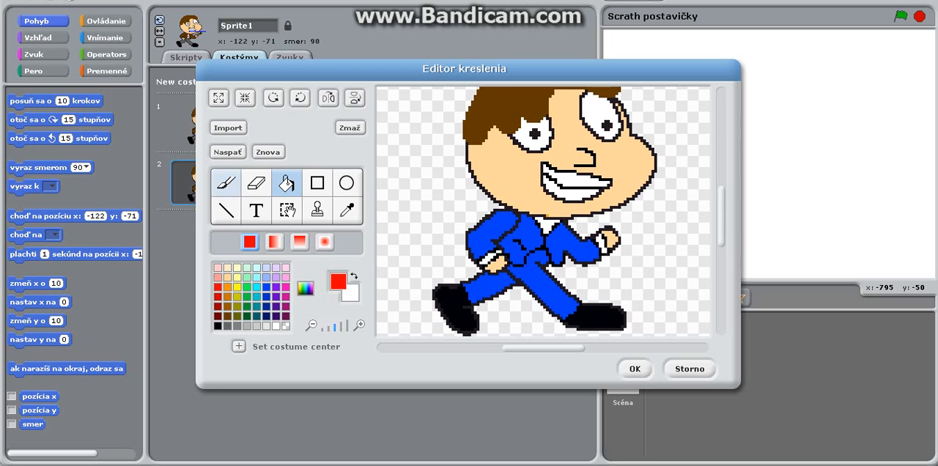
pyautogui.click(227, 183)
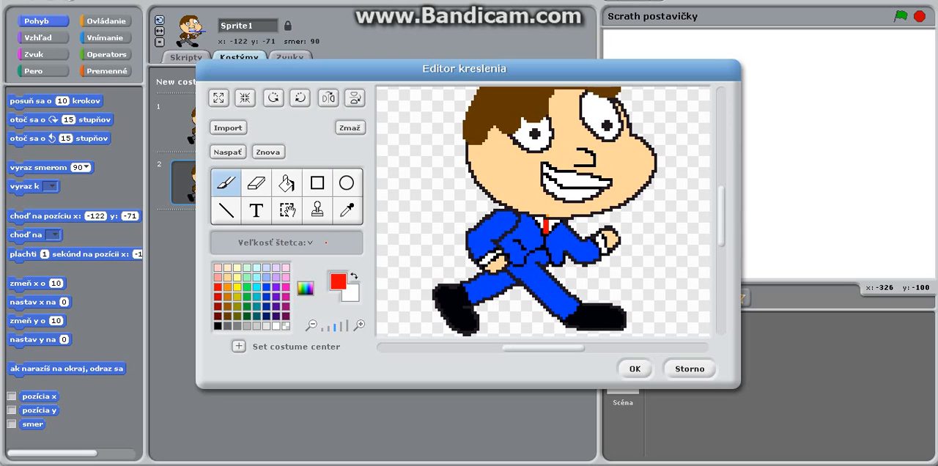
pyautogui.moveTo(544, 228); pyautogui.dragTo(544, 222)
pyautogui.click(228, 152)
# Draw a red line across the toe and along the sole of the front shoe.
pyautogui.click(342, 325)
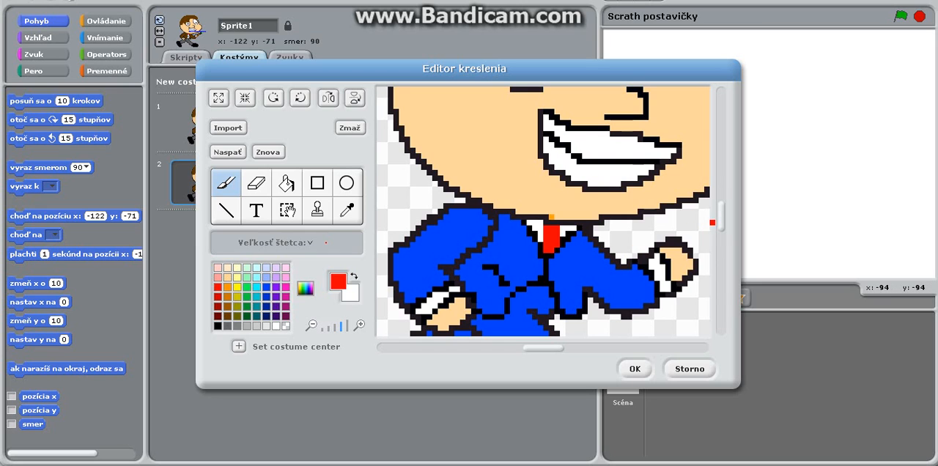
pyautogui.moveTo(721, 221); pyautogui.dragTo(728, 242)
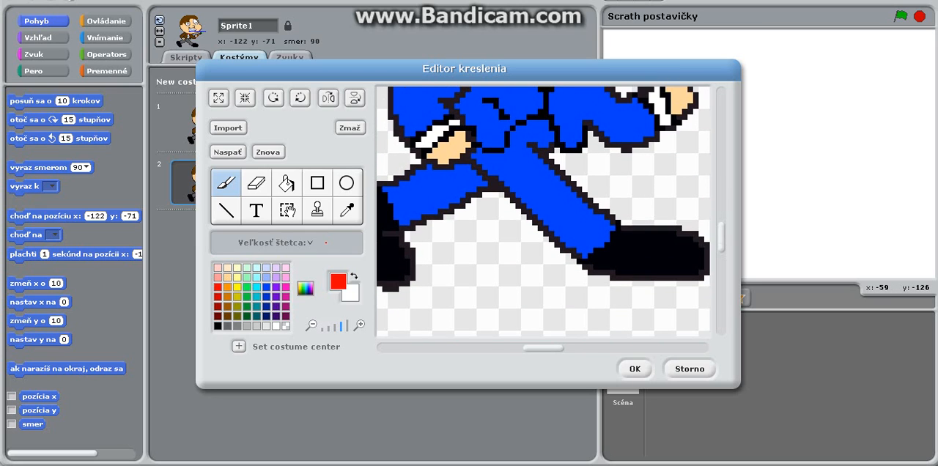
pyautogui.moveTo(546, 349); pyautogui.dragTo(564, 348)
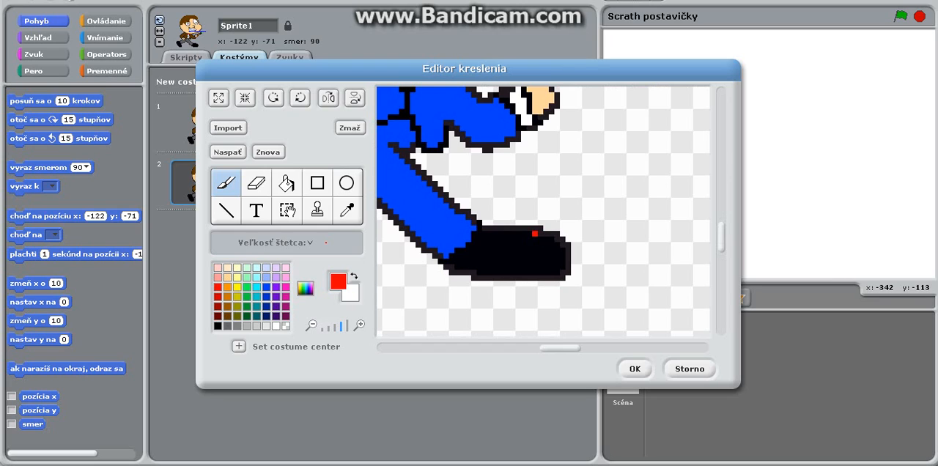
pyautogui.moveTo(530, 236)
pyautogui.mouseDown()
pyautogui.moveTo(523, 262)
pyautogui.moveTo(455, 257)
pyautogui.mouseUp()
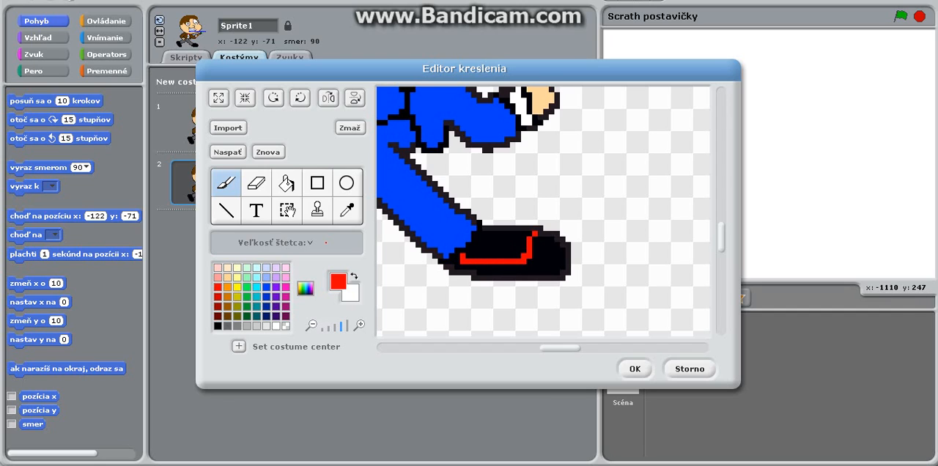
pyautogui.click(286, 183)
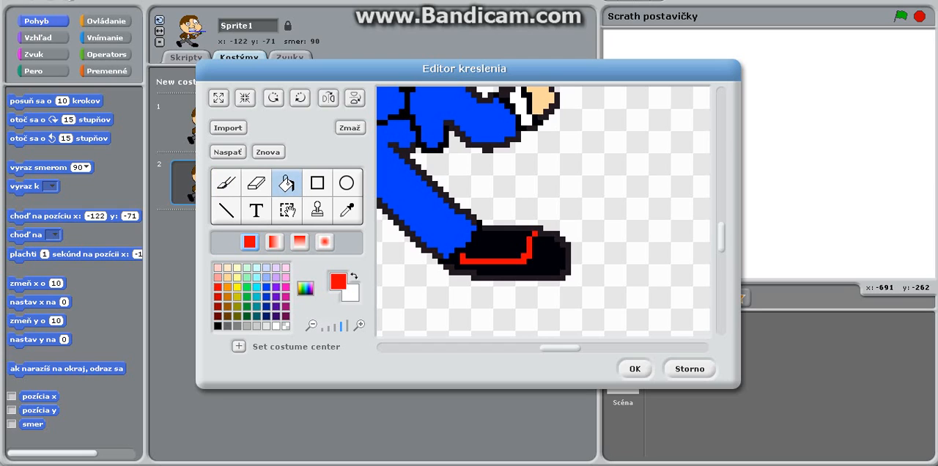
pyautogui.click(276, 325)
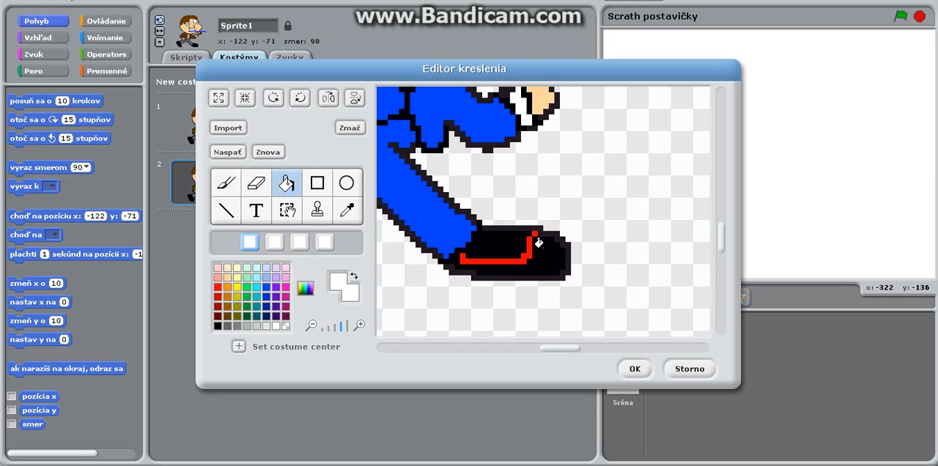
pyautogui.click(535, 253)
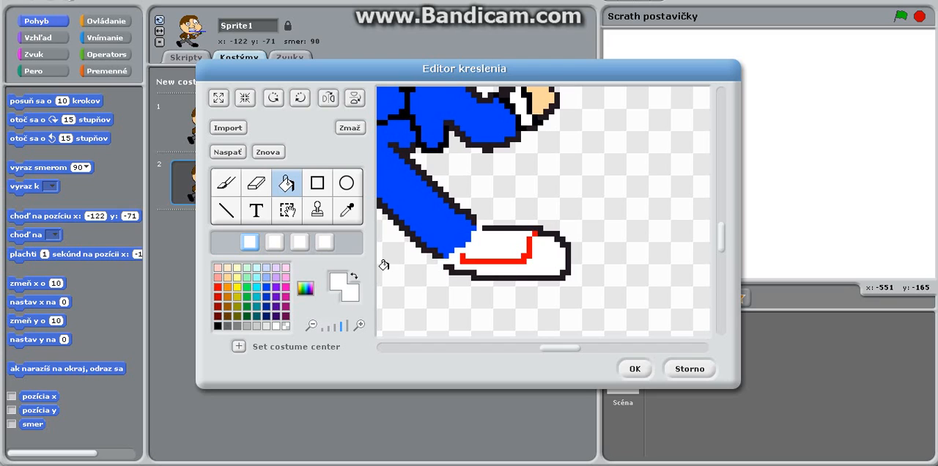
pyautogui.click(227, 151)
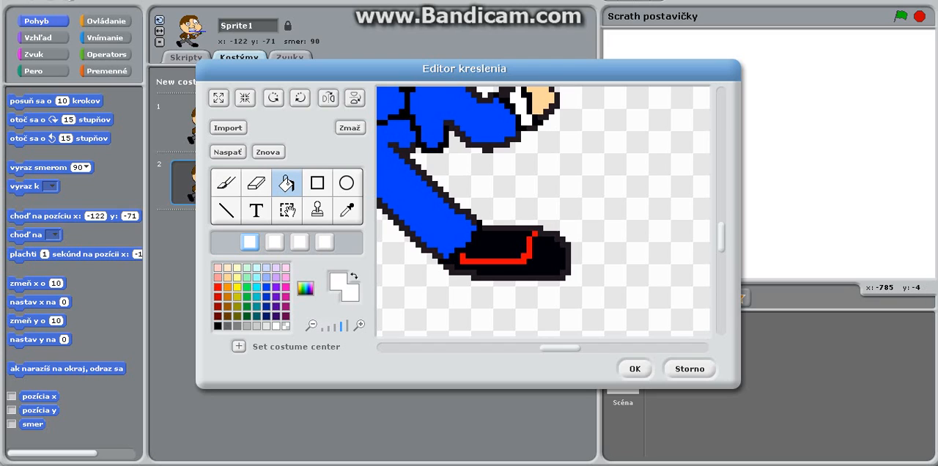
# Close the red outline along the trouser hem on the front shoe and fill the enclosed area with red.
pyautogui.click(219, 287)
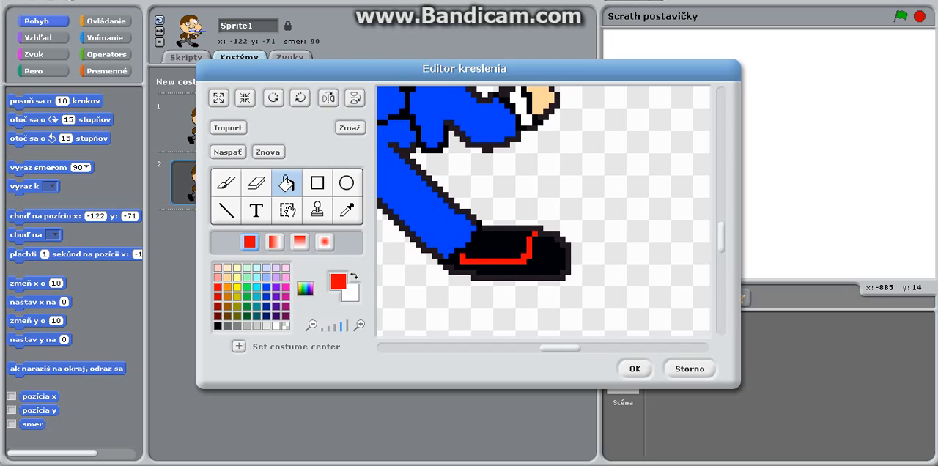
pyautogui.click(226, 183)
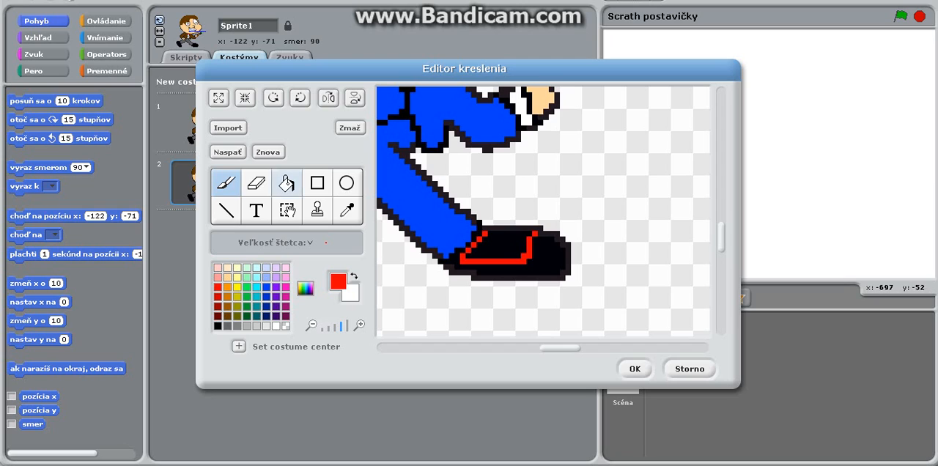
pyautogui.click(287, 182)
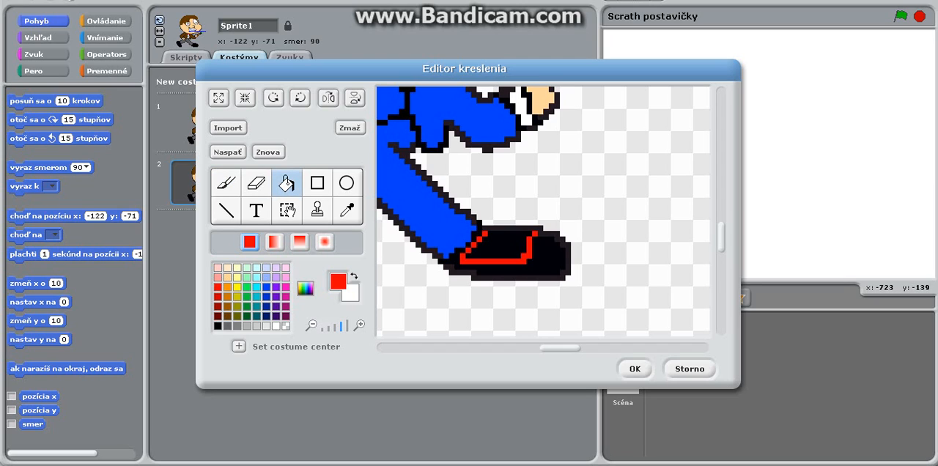
pyautogui.click(230, 185)
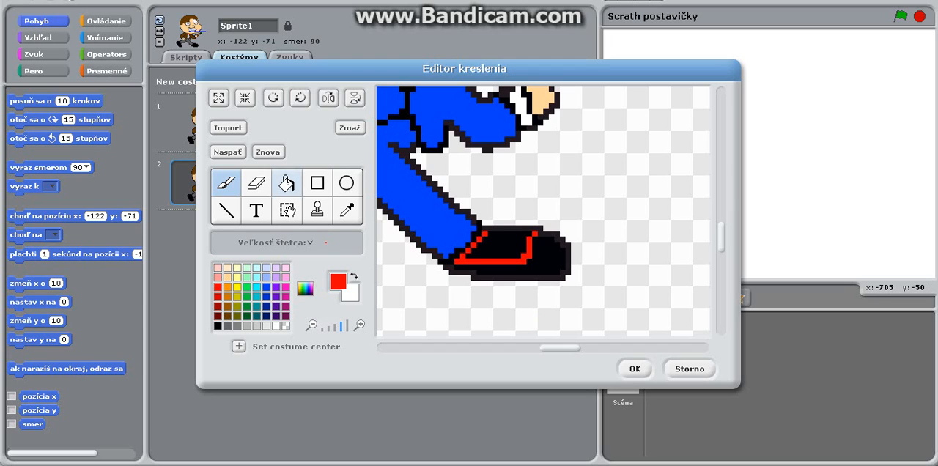
pyautogui.click(287, 183)
pyautogui.click(489, 233)
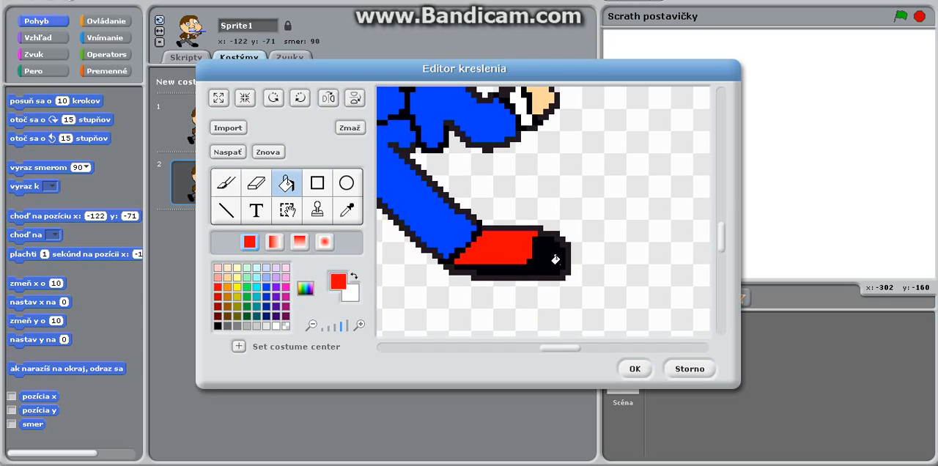
# Fill the front shoe's toe and sole with white, and paint a small white square and two white stripes on its red part.
pyautogui.click(277, 324)
pyautogui.click(544, 249)
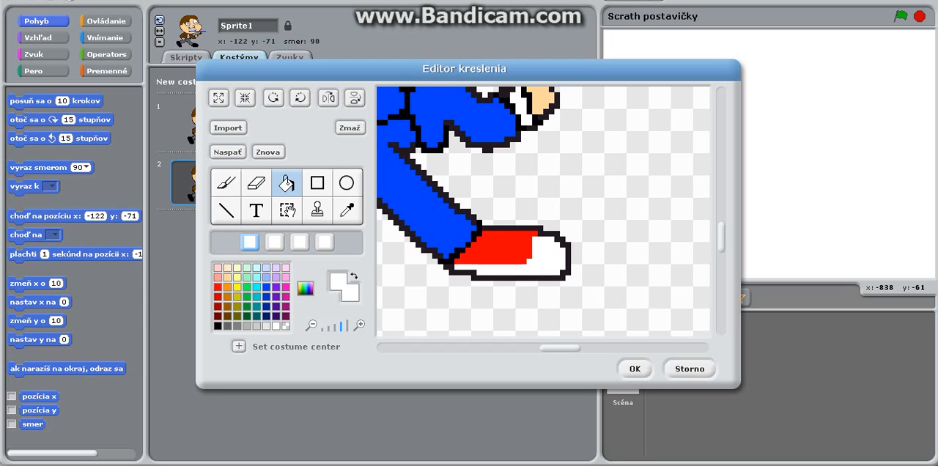
pyautogui.click(225, 182)
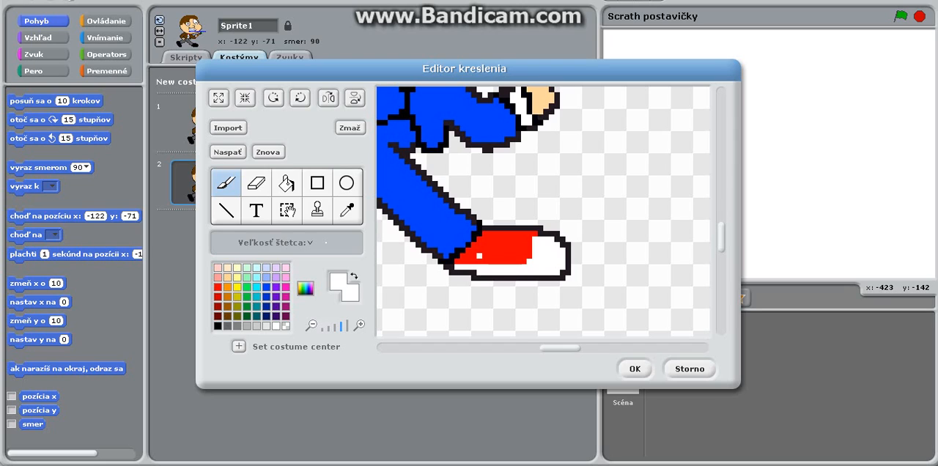
pyautogui.moveTo(474, 253); pyautogui.dragTo(478, 250)
pyautogui.moveTo(502, 234); pyautogui.dragTo(501, 245)
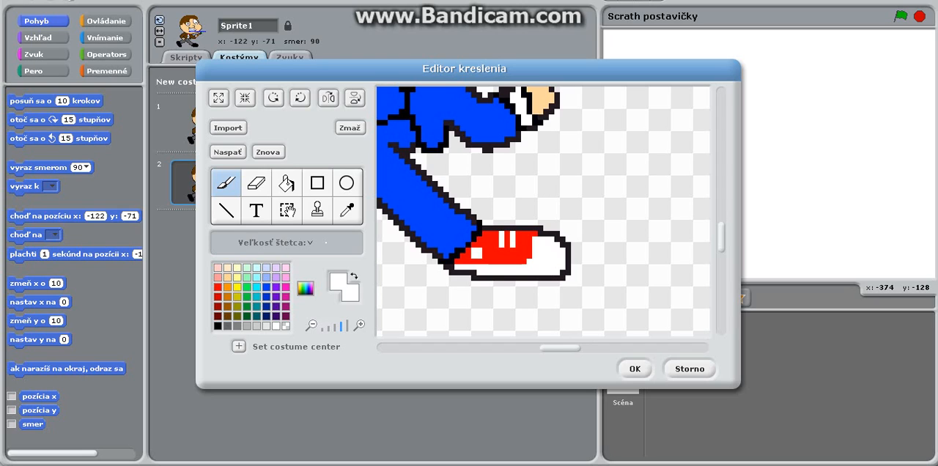
# Erase the character's brown hair by painting over it in transparent colour with a medium-sized round brush.
pyautogui.moveTo(551, 353); pyautogui.dragTo(520, 348)
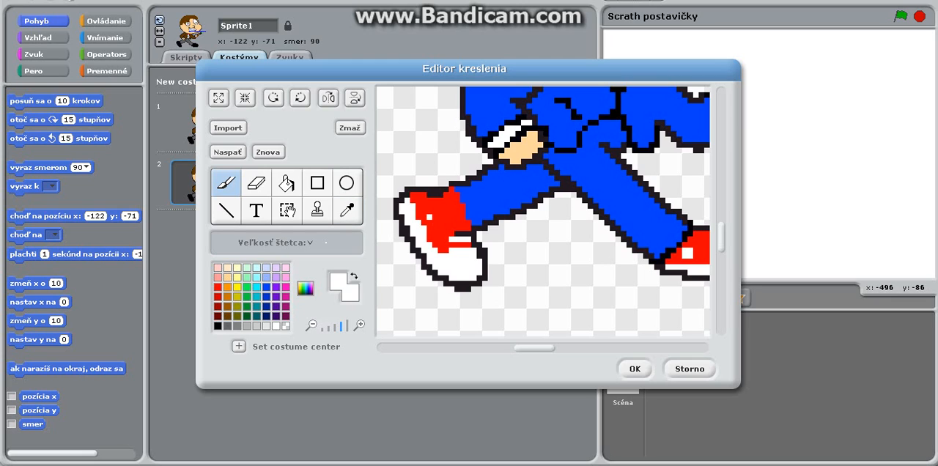
pyautogui.scroll(2, 726, 240)
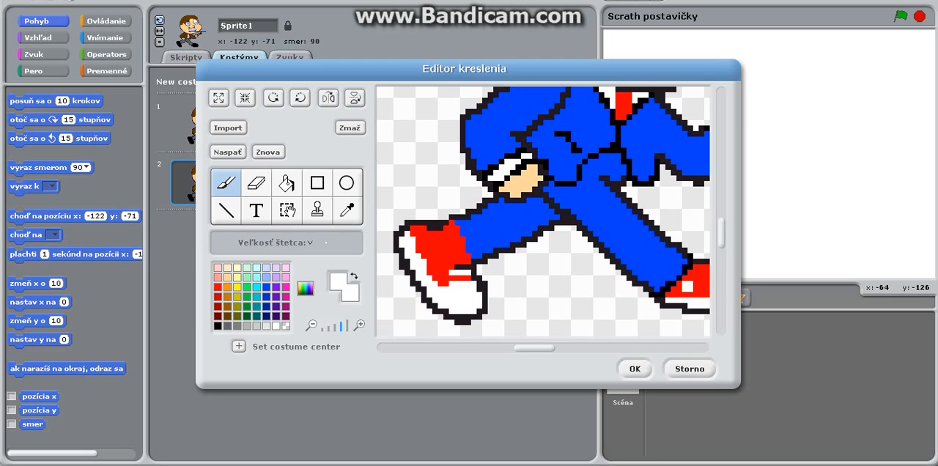
pyautogui.scroll(4, 544, 211)
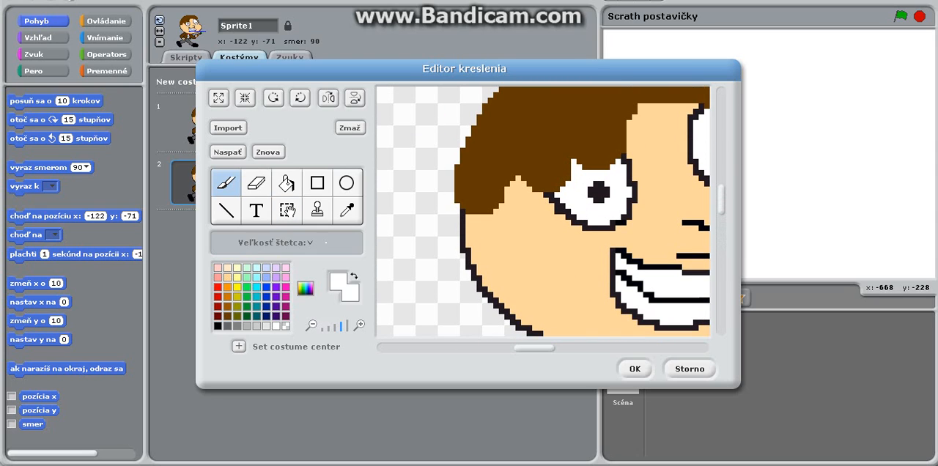
pyautogui.click(329, 327)
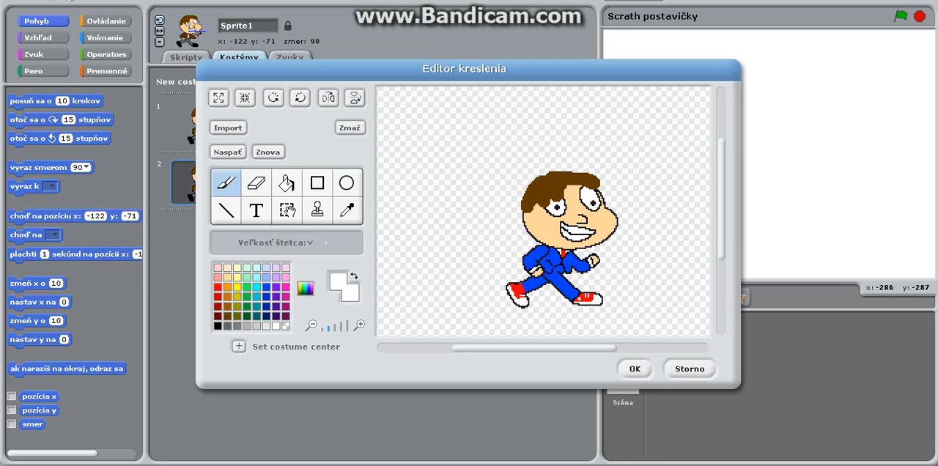
pyautogui.moveTo(573, 350); pyautogui.dragTo(583, 349)
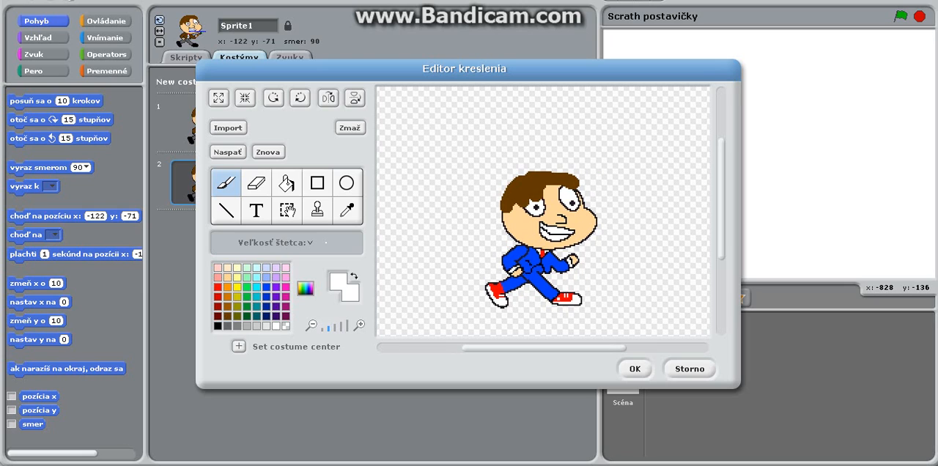
pyautogui.click(275, 242)
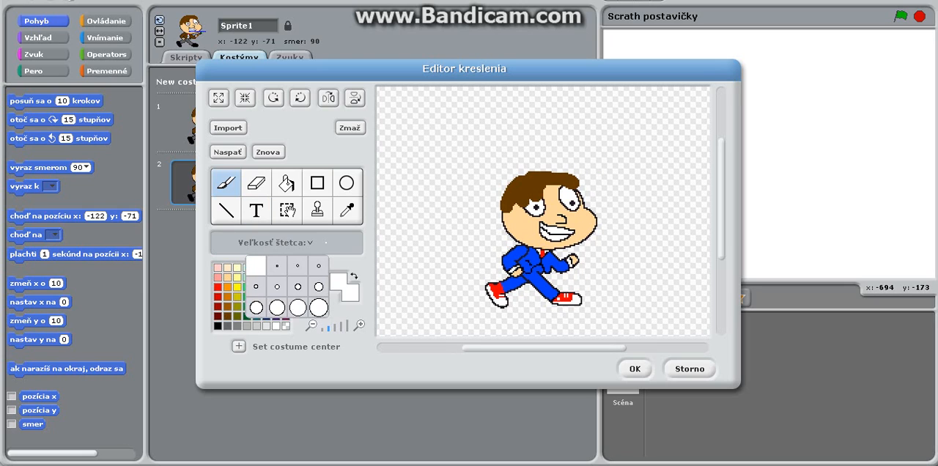
pyautogui.click(298, 287)
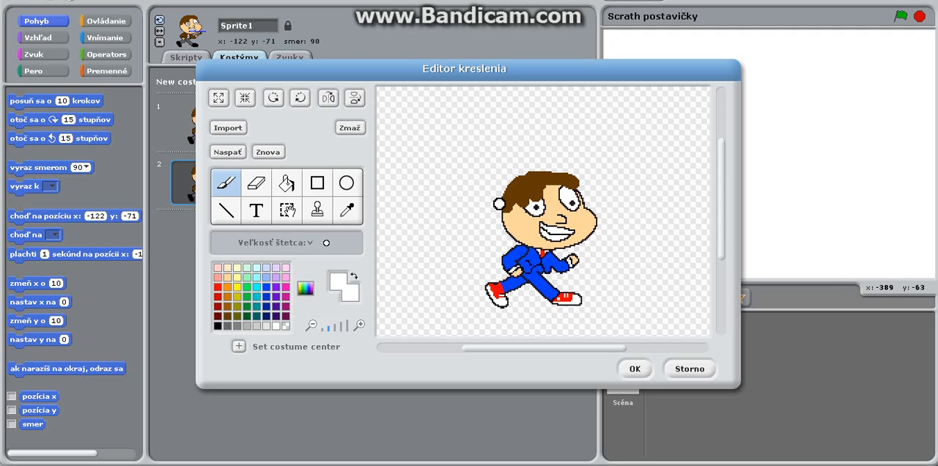
pyautogui.click(236, 308)
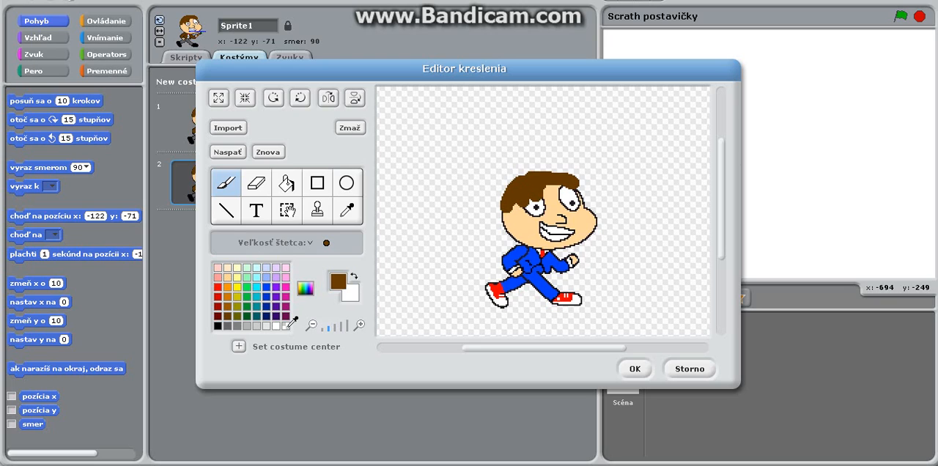
pyautogui.click(287, 325)
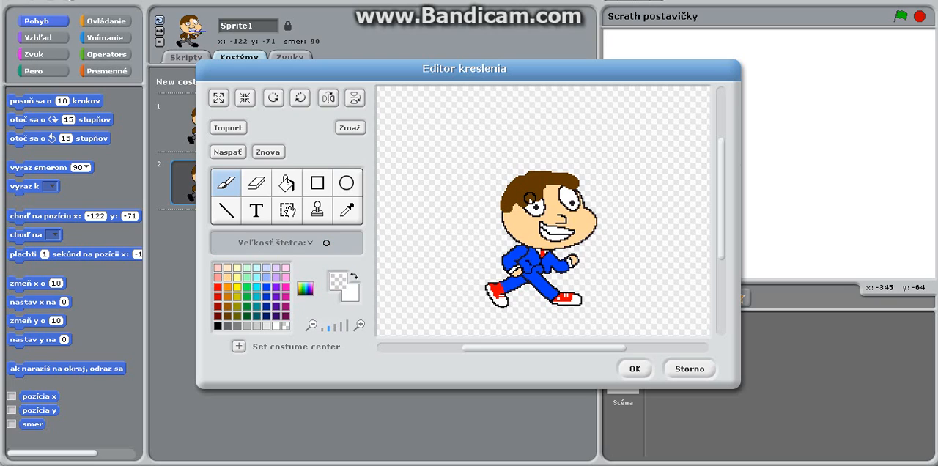
pyautogui.moveTo(534, 196)
pyautogui.mouseDown()
pyautogui.moveTo(573, 182)
pyautogui.moveTo(514, 185)
pyautogui.moveTo(542, 175)
pyautogui.moveTo(530, 175)
pyautogui.moveTo(502, 200)
pyautogui.moveTo(512, 207)
pyautogui.moveTo(530, 185)
pyautogui.moveTo(516, 192)
pyautogui.moveTo(557, 177)
pyautogui.mouseUp()
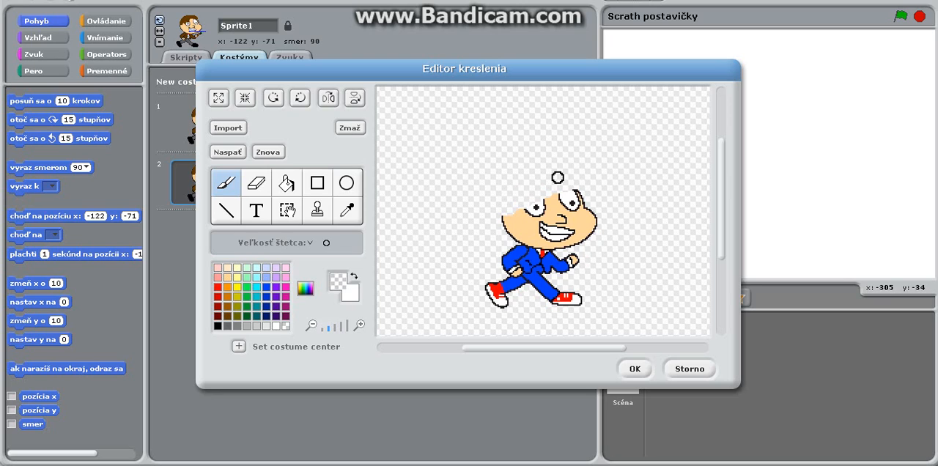
# Paint spiky brown hair over the top and back of the head with a smaller brush, undoing the first version and repainting it.
pyautogui.click(228, 314)
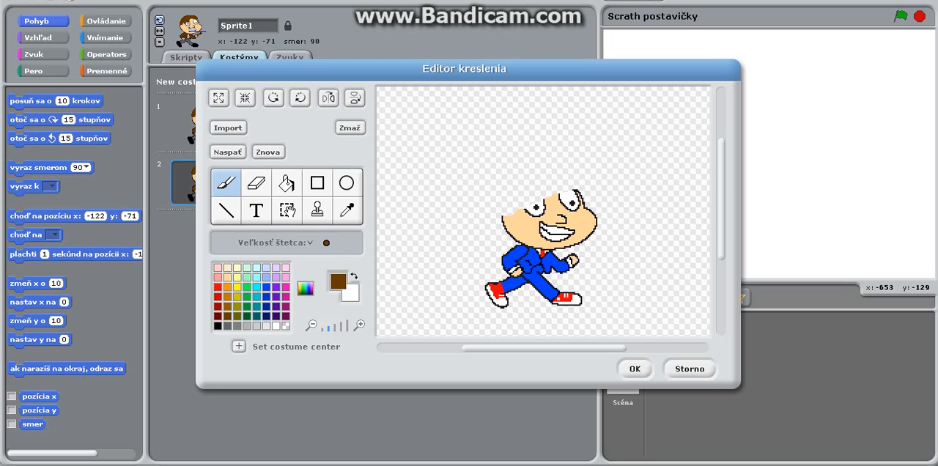
pyautogui.click(312, 244)
pyautogui.click(297, 266)
pyautogui.click(310, 242)
pyautogui.click(278, 286)
pyautogui.moveTo(522, 209)
pyautogui.mouseDown()
pyautogui.moveTo(524, 225)
pyautogui.moveTo(516, 207)
pyautogui.moveTo(500, 217)
pyautogui.moveTo(505, 230)
pyautogui.moveTo(502, 208)
pyautogui.moveTo(512, 204)
pyautogui.moveTo(503, 205)
pyautogui.moveTo(581, 189)
pyautogui.moveTo(566, 184)
pyautogui.moveTo(590, 173)
pyautogui.moveTo(544, 184)
pyautogui.moveTo(563, 155)
pyautogui.moveTo(532, 173)
pyautogui.moveTo(518, 162)
pyautogui.moveTo(502, 205)
pyautogui.moveTo(520, 178)
pyautogui.moveTo(529, 199)
pyautogui.moveTo(525, 179)
pyautogui.moveTo(569, 185)
pyautogui.moveTo(515, 169)
pyautogui.moveTo(532, 148)
pyautogui.moveTo(523, 172)
pyautogui.mouseUp()
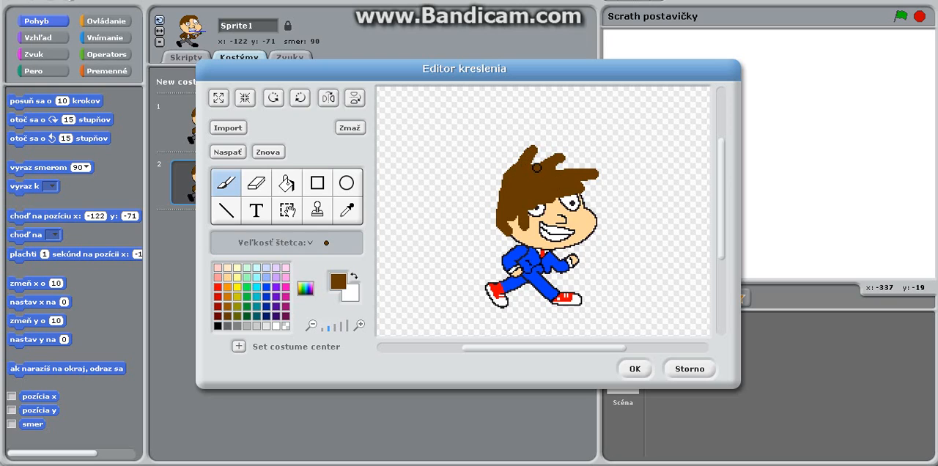
pyautogui.click(232, 151)
pyautogui.click(233, 151)
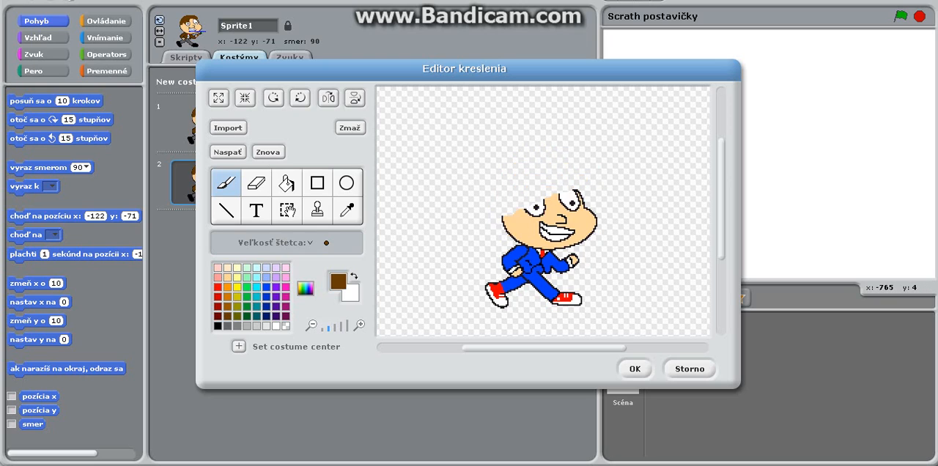
pyautogui.moveTo(496, 216)
pyautogui.mouseDown()
pyautogui.moveTo(517, 218)
pyautogui.moveTo(519, 208)
pyautogui.moveTo(507, 233)
pyautogui.moveTo(504, 207)
pyautogui.moveTo(579, 189)
pyautogui.moveTo(569, 178)
pyautogui.moveTo(581, 175)
pyautogui.moveTo(551, 192)
pyautogui.moveTo(568, 163)
pyautogui.moveTo(545, 191)
pyautogui.moveTo(557, 154)
pyautogui.moveTo(540, 192)
pyautogui.moveTo(506, 207)
pyautogui.moveTo(505, 191)
pyautogui.moveTo(546, 172)
pyautogui.moveTo(509, 199)
pyautogui.moveTo(540, 186)
pyautogui.moveTo(543, 164)
pyautogui.moveTo(524, 180)
pyautogui.moveTo(520, 173)
pyautogui.moveTo(504, 203)
pyautogui.mouseUp()
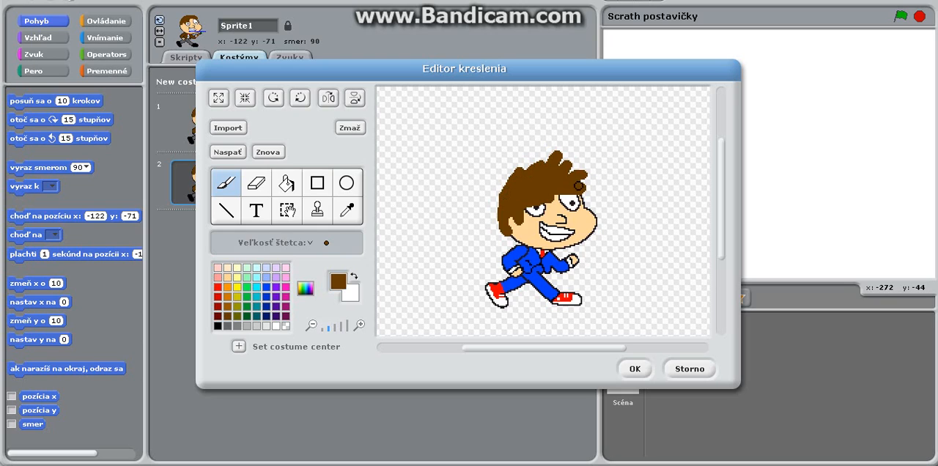
pyautogui.moveTo(567, 179)
pyautogui.mouseDown()
pyautogui.moveTo(598, 175)
pyautogui.moveTo(559, 174)
pyautogui.moveTo(594, 160)
pyautogui.moveTo(554, 172)
pyautogui.moveTo(576, 153)
pyautogui.moveTo(560, 169)
pyautogui.mouseUp()
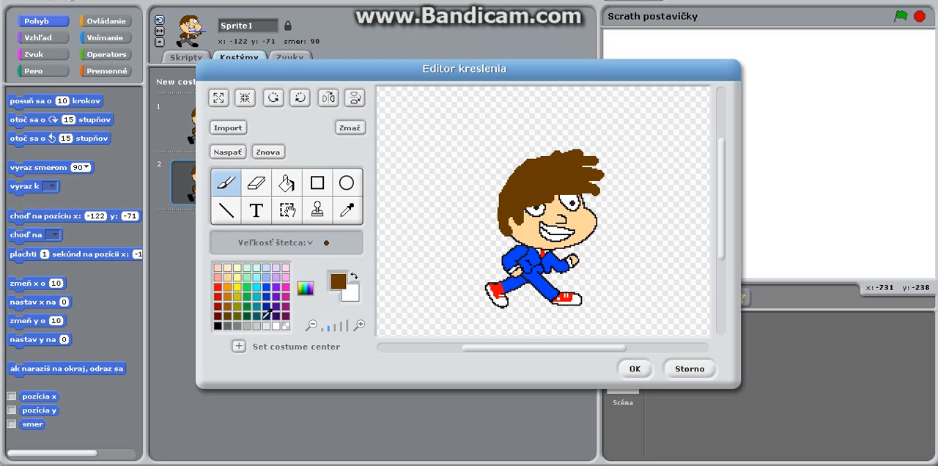
# Paint light skin colour over the hair around the eyes and restore the eyes with black outlines, white fill and small black pupils.
pyautogui.click(228, 277)
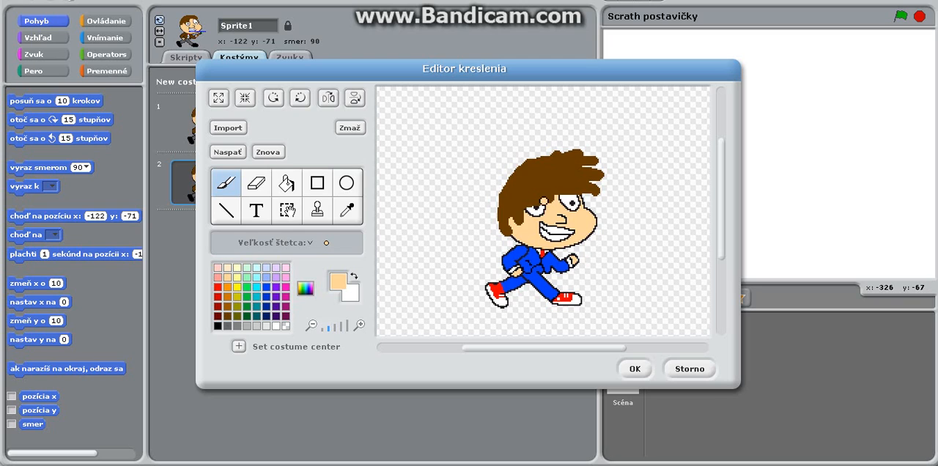
pyautogui.moveTo(531, 204)
pyautogui.mouseDown()
pyautogui.moveTo(577, 193)
pyautogui.moveTo(567, 204)
pyautogui.moveTo(576, 204)
pyautogui.moveTo(530, 213)
pyautogui.moveTo(546, 207)
pyautogui.mouseUp()
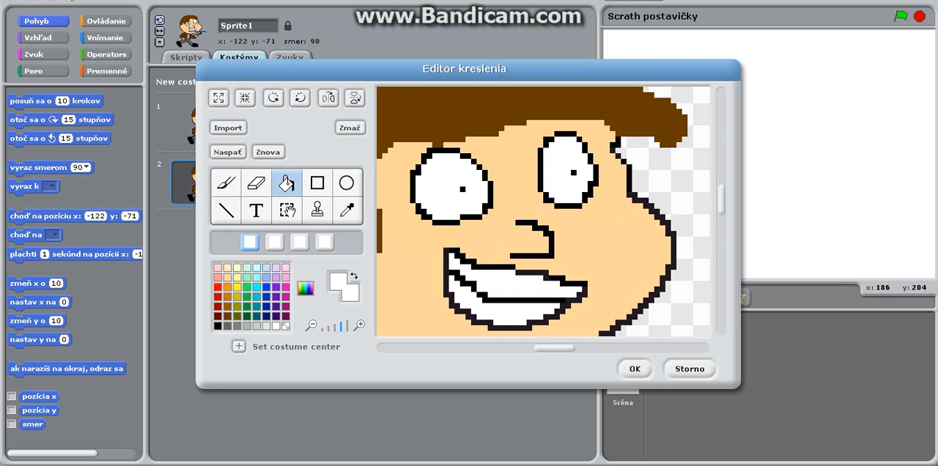
# Draw a light grey screwdriver handle extending from the raised fist and add dark grey pixels across its outer end.
pyautogui.moveTo(722, 199); pyautogui.dragTo(722, 221)
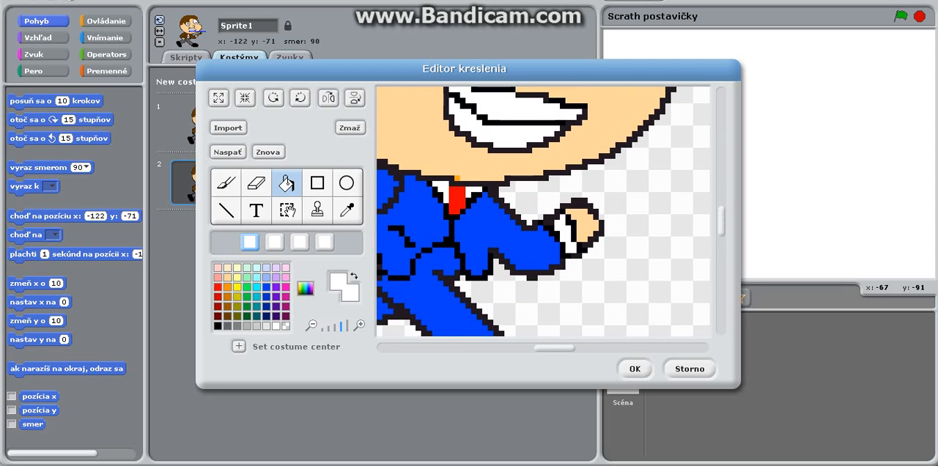
pyautogui.click(256, 325)
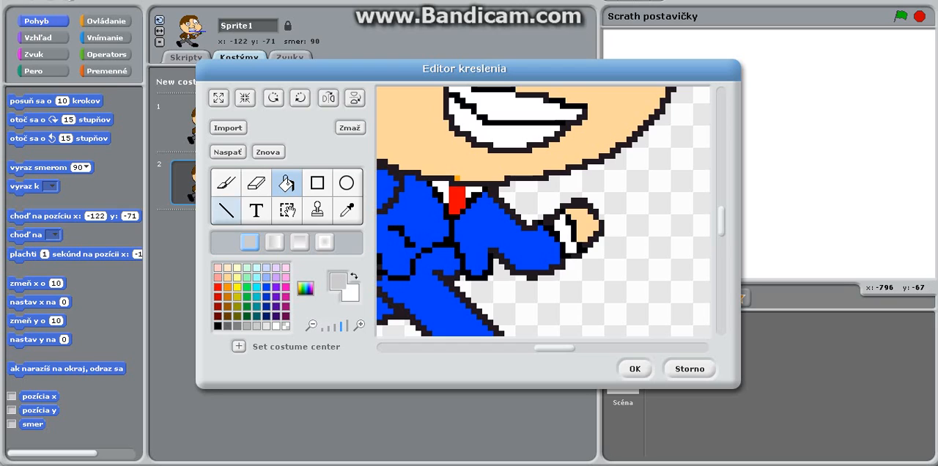
pyautogui.click(225, 182)
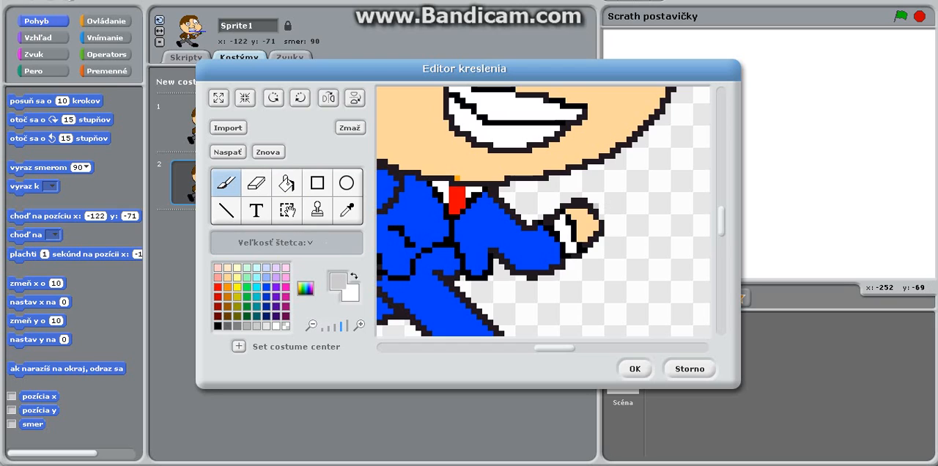
pyautogui.moveTo(600, 199)
pyautogui.mouseDown()
pyautogui.moveTo(620, 188)
pyautogui.moveTo(599, 210)
pyautogui.mouseUp()
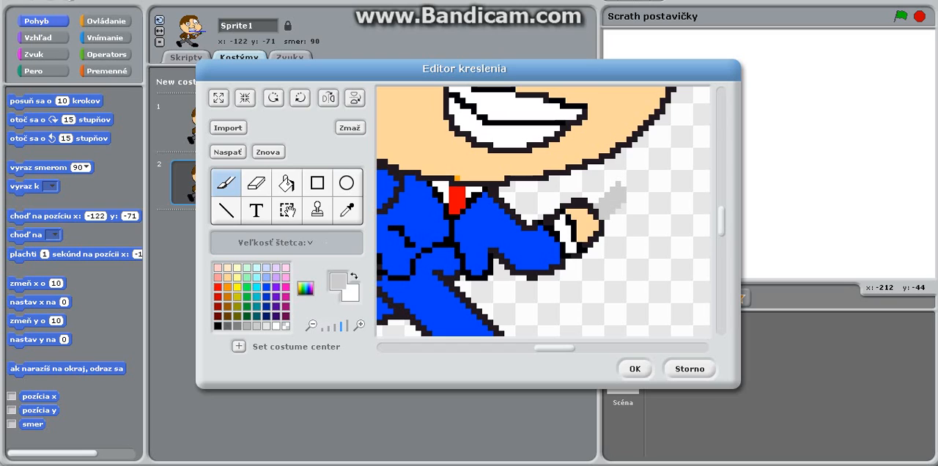
pyautogui.click(238, 324)
pyautogui.click(618, 184)
pyautogui.click(624, 189)
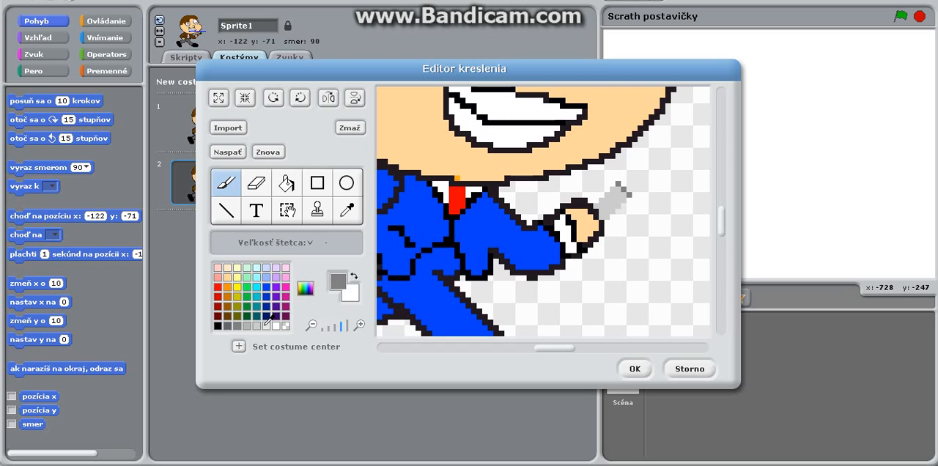
# Extend the screwdriver beyond the handle with a short yellow section followed by medium and light grey pixels.
pyautogui.click(237, 286)
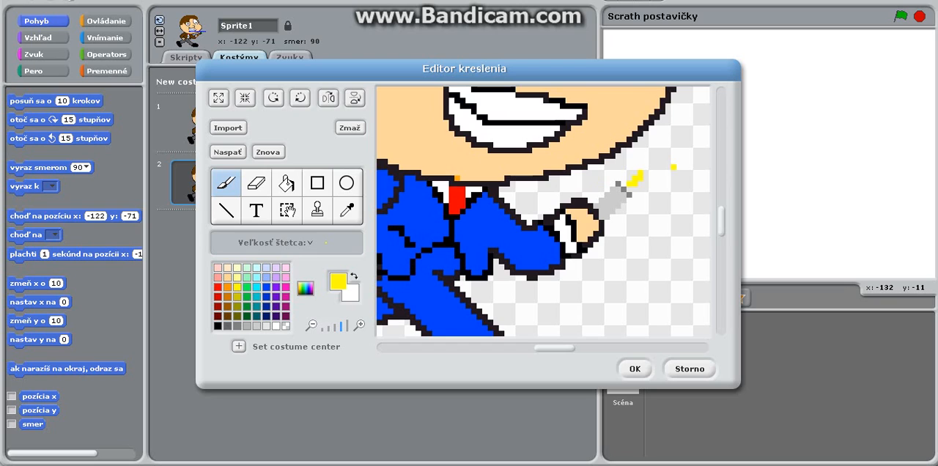
pyautogui.click(248, 325)
pyautogui.click(651, 171)
pyautogui.click(646, 167)
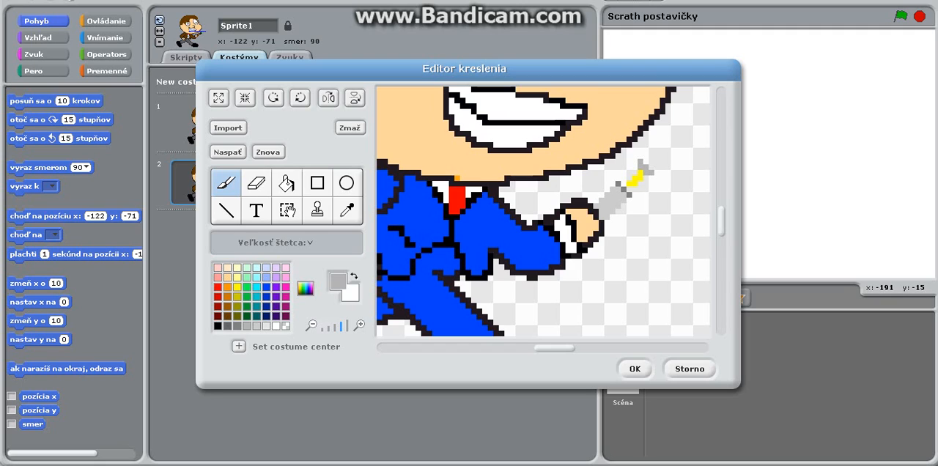
pyautogui.click(260, 324)
pyautogui.click(651, 161)
pyautogui.click(657, 156)
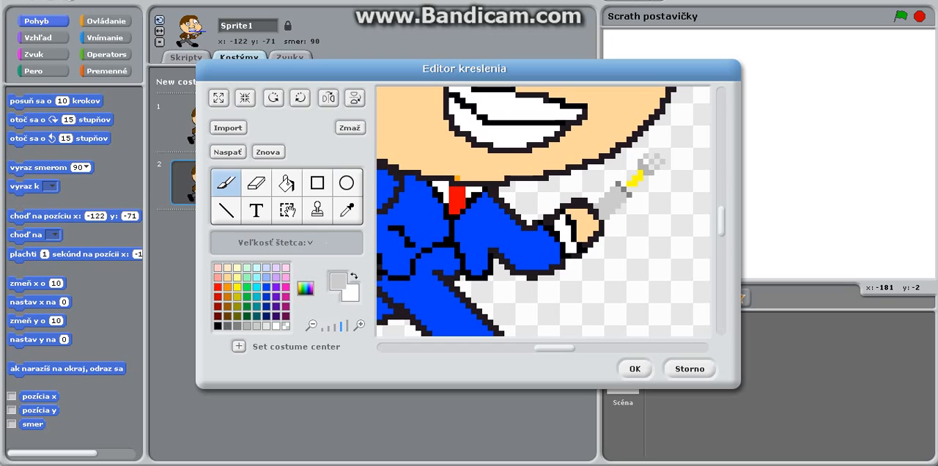
# Paint a blue tip at the end of the screwdriver and a thin blue stripe along its grey handle.
pyautogui.click(266, 286)
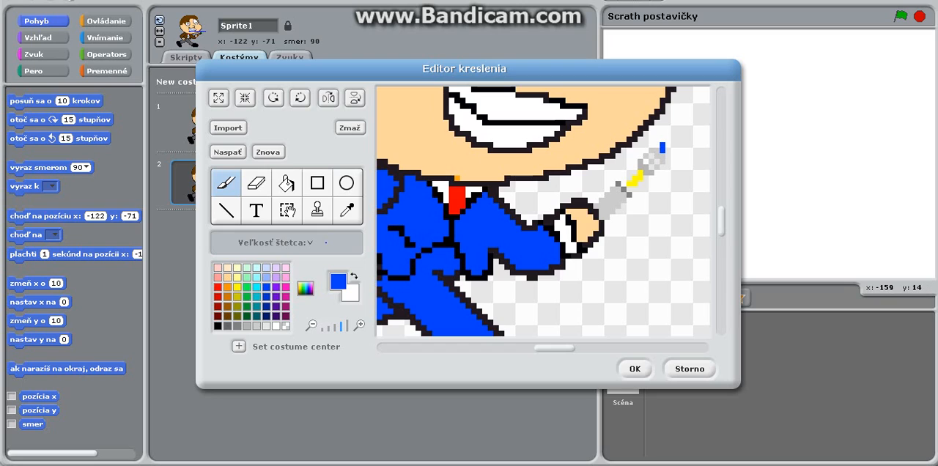
pyautogui.click(656, 146)
pyautogui.click(663, 145)
pyautogui.click(668, 155)
pyautogui.click(607, 206)
pyautogui.click(276, 326)
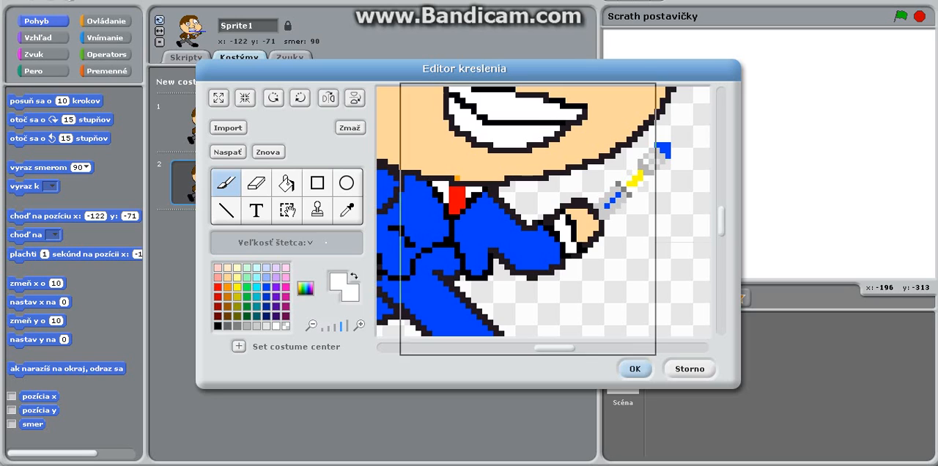
# Apply the edited costume and move the sprite slightly lower on the stage, to x -114, y -92.
pyautogui.click(635, 369)
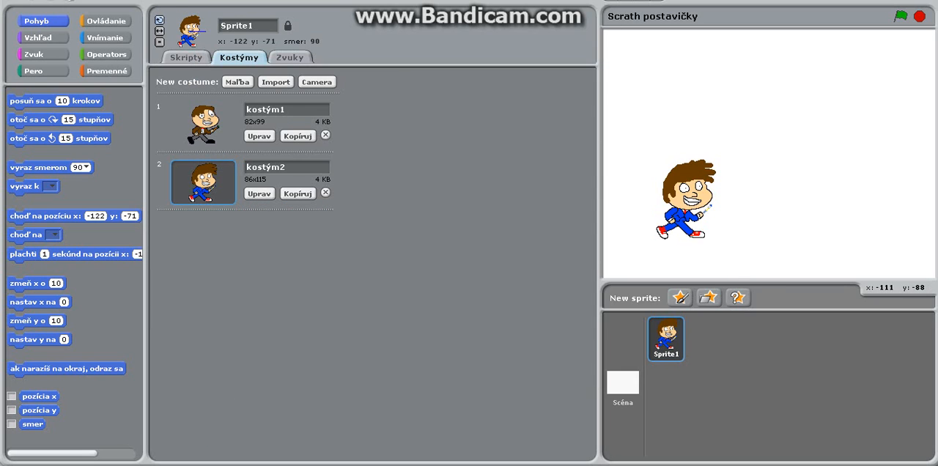
pyautogui.moveTo(693, 202); pyautogui.dragTo(696, 221)
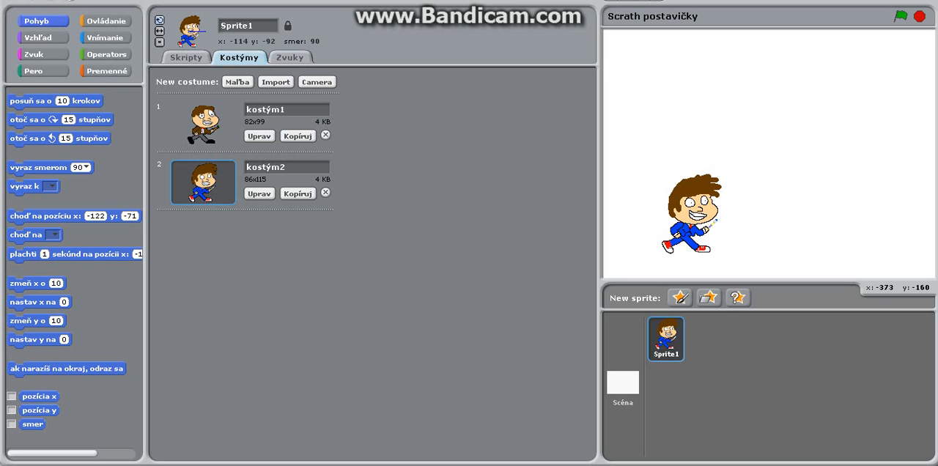
# Switch to the browser's Google image search and search for "dalek".
pyautogui.hotkey('alt', 'Tab')
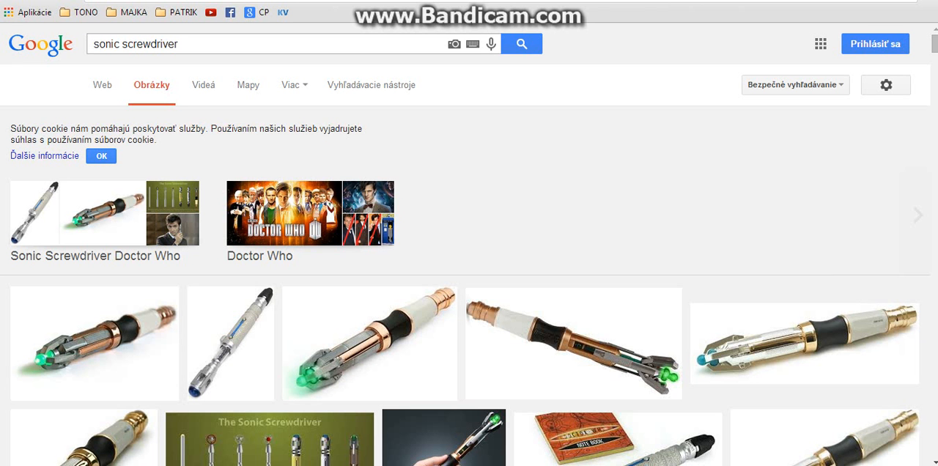
pyautogui.hotkey('ctrl', 'a')
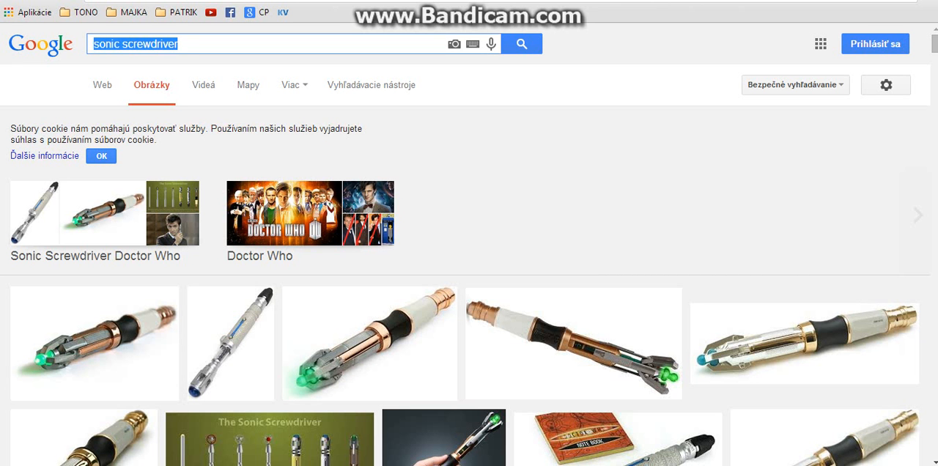
pyautogui.write('dalek')
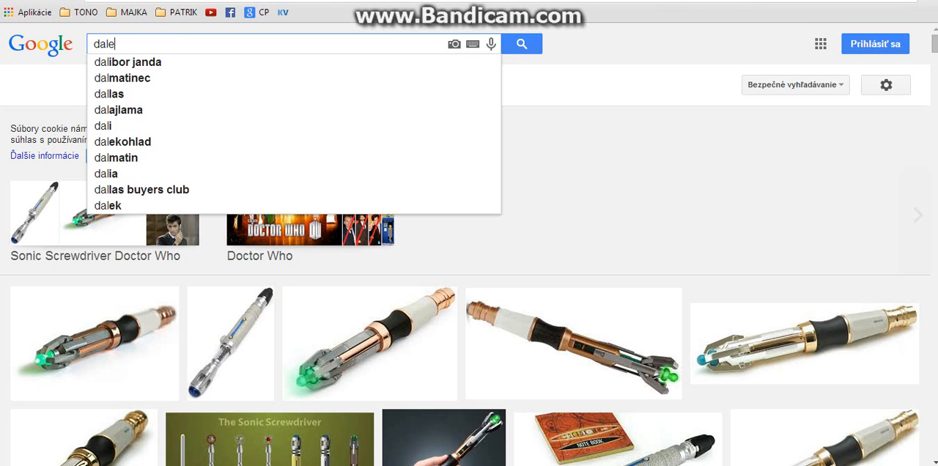
pyautogui.press('Return')
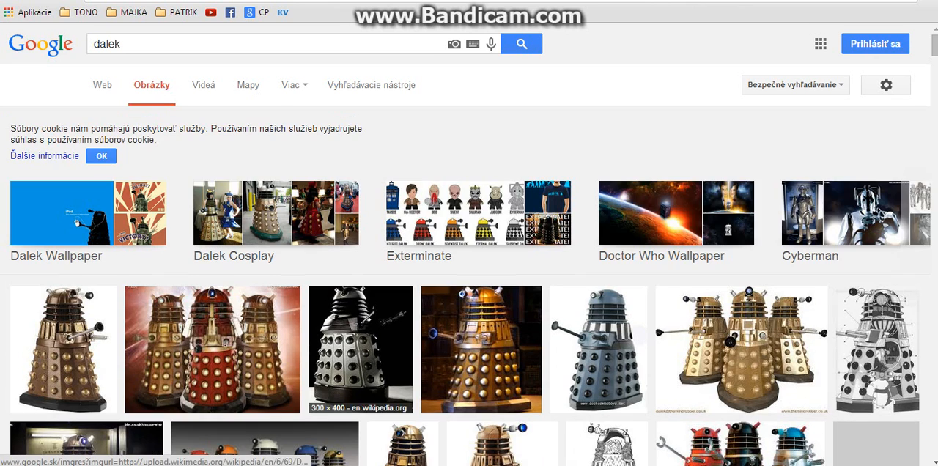
# Open the preview of the 256 × 256 brown Dalek icon from veryicon.com and start saving the image.
pyautogui.scroll(-1, 470, 293)
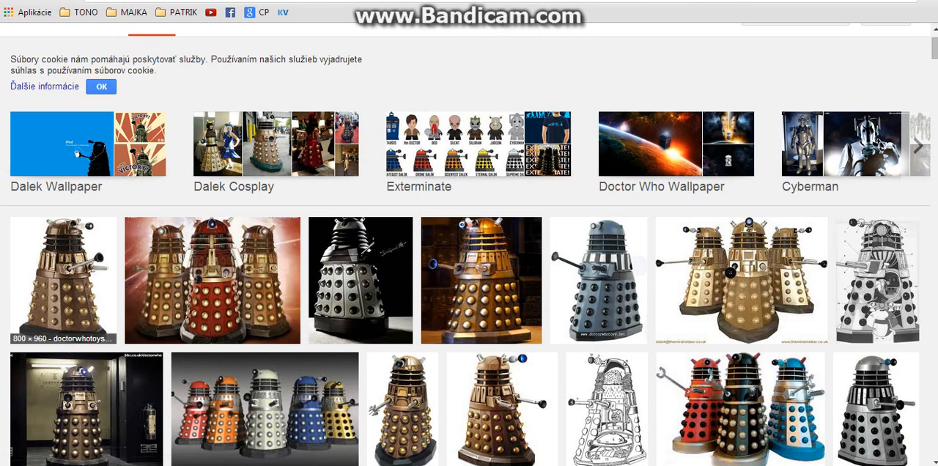
pyautogui.click(502, 411)
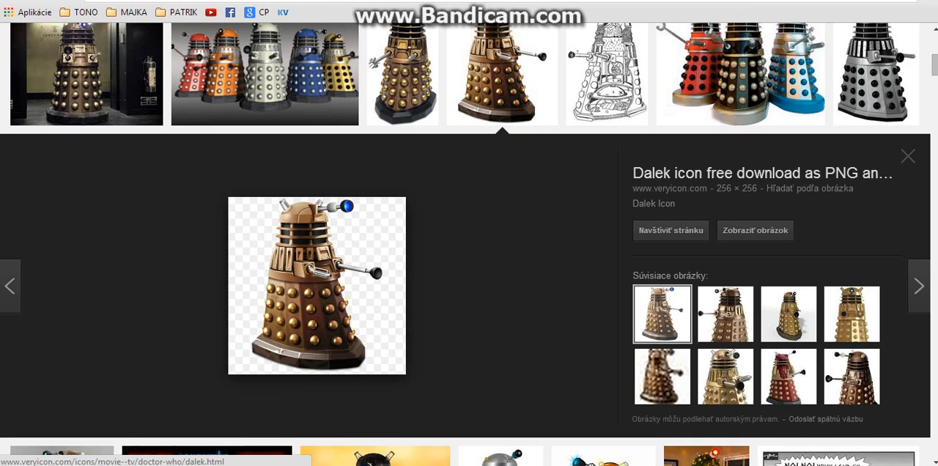
pyautogui.rightClick(285, 276)
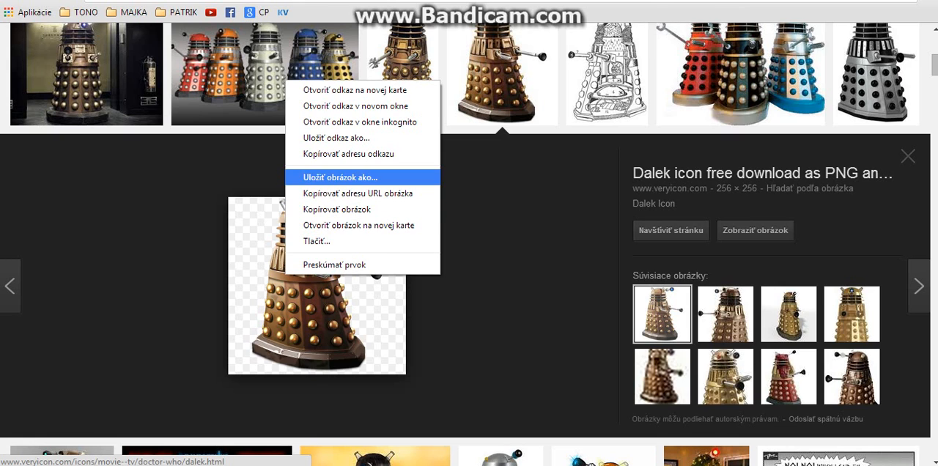
pyautogui.click(341, 177)
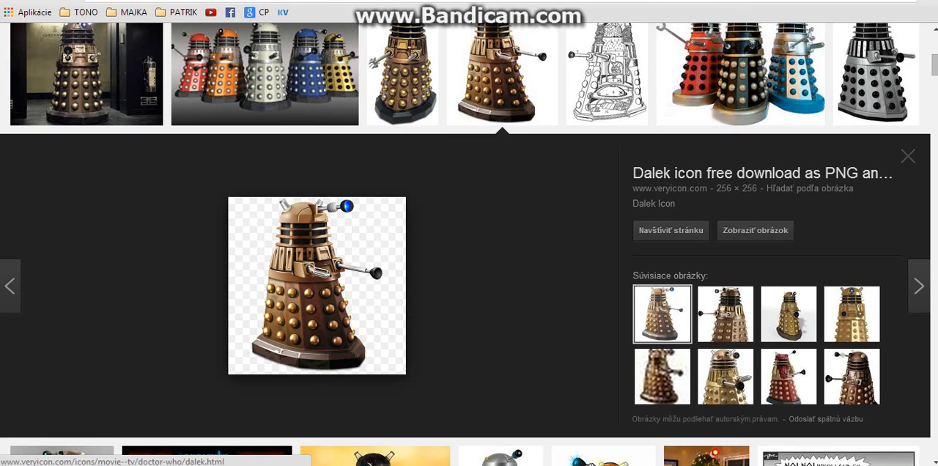